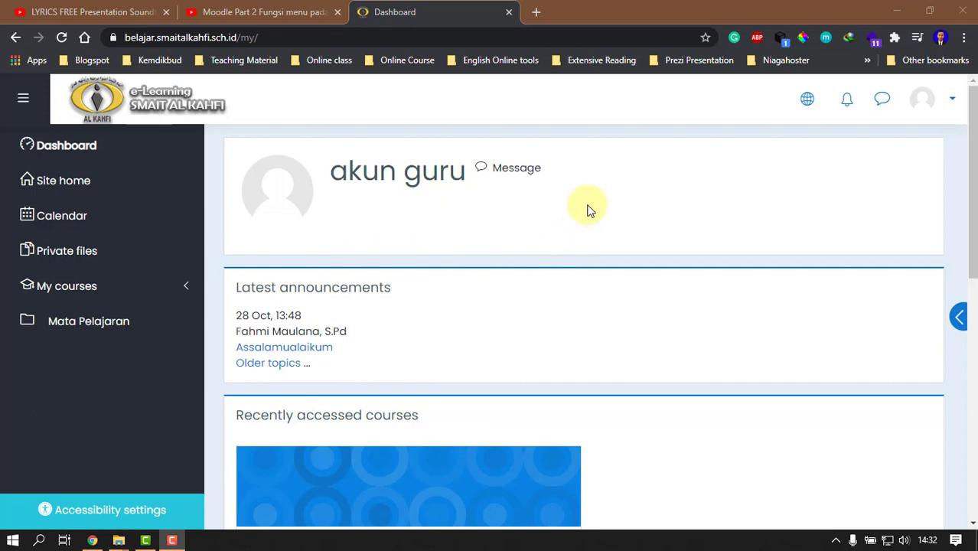
Step: Open the Mata Pelajaran course, look over its topic sections and turn on editing
left_click(83, 323)
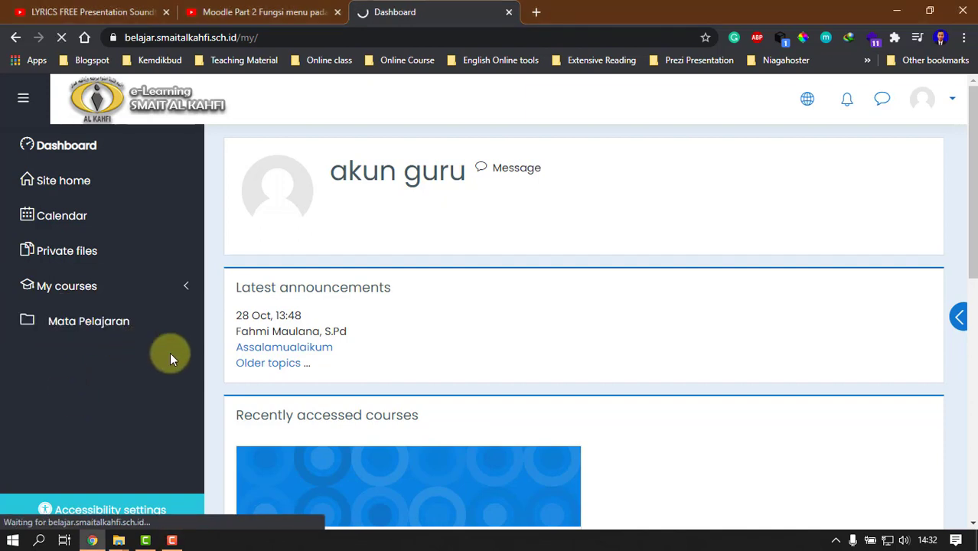
scroll(366, 264, "down", 3)
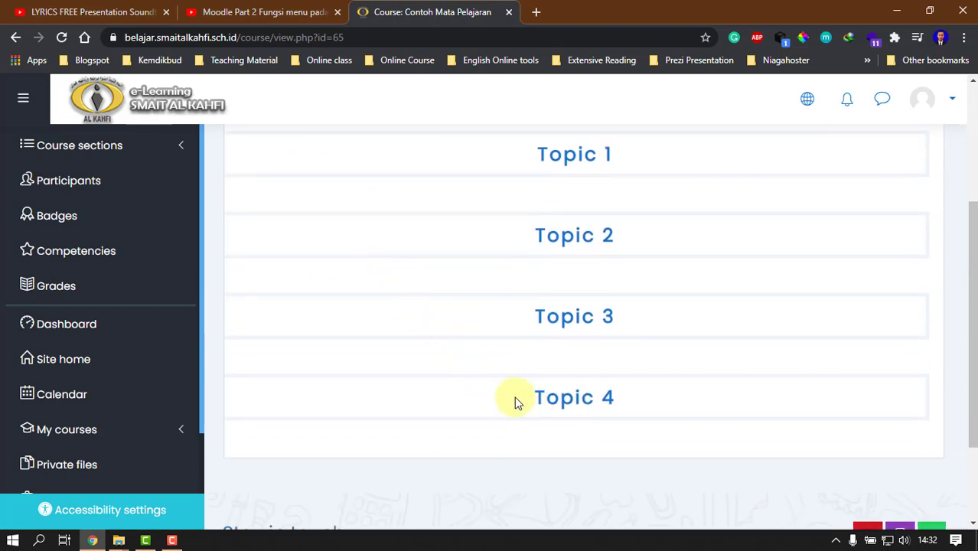
scroll(582, 356, "up", 2)
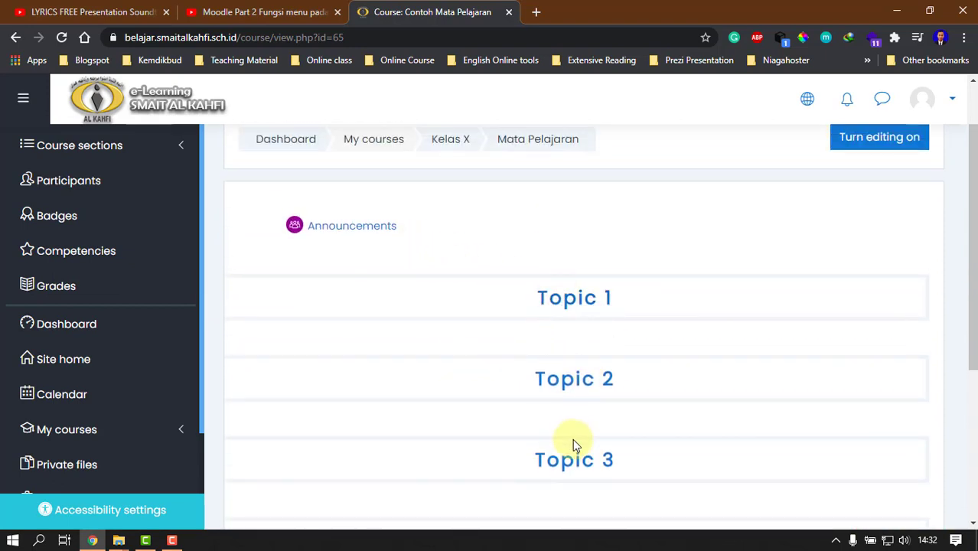
scroll(574, 440, "down", 2)
scroll(733, 315, "up", 2)
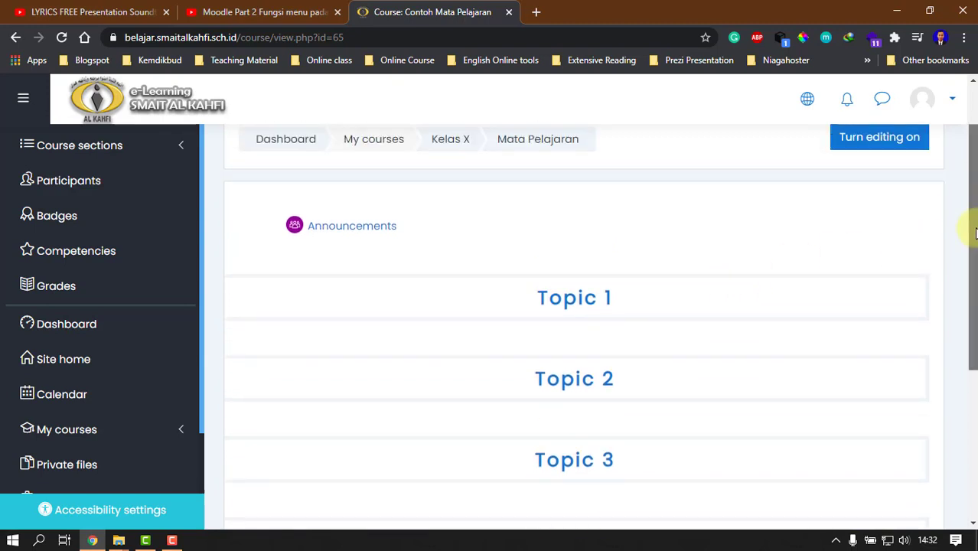
left_click_drag(973, 228, 973, 187)
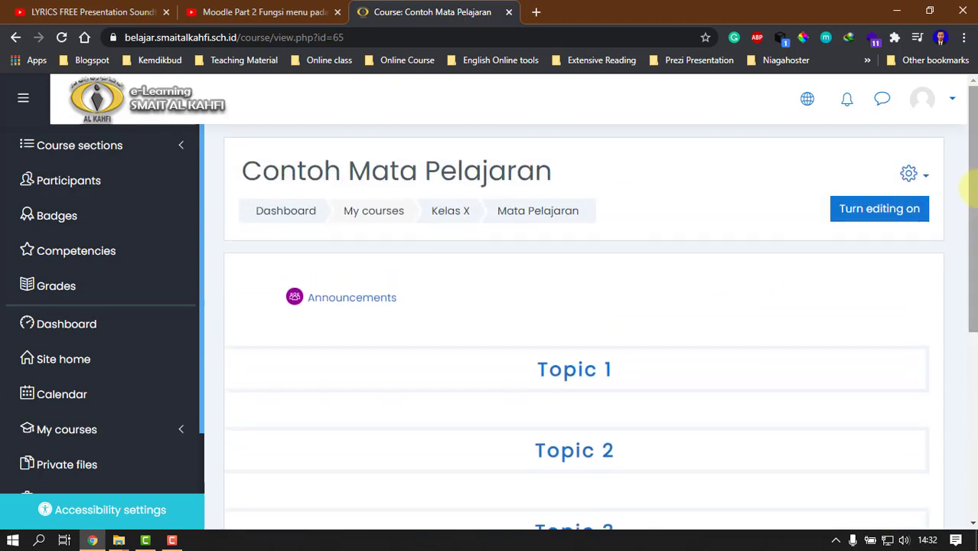
left_click(880, 215)
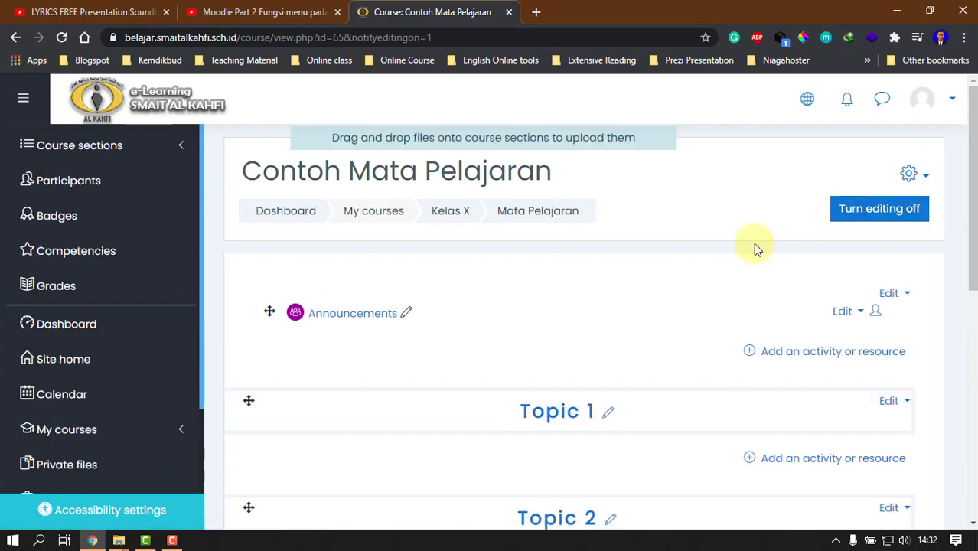
Step: Add a new Assignment activity to the general section above Topic 1
left_click_drag(973, 223, 976, 302)
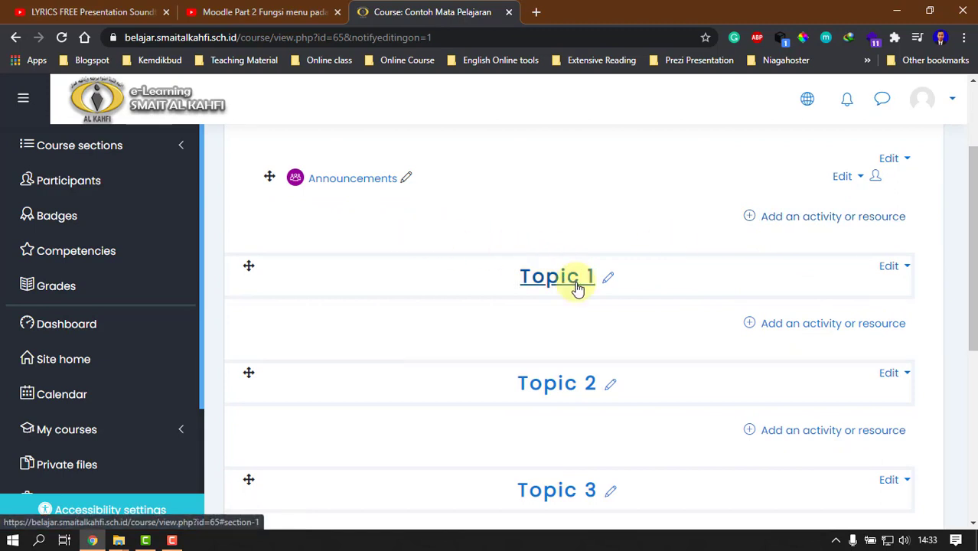
left_click(802, 218)
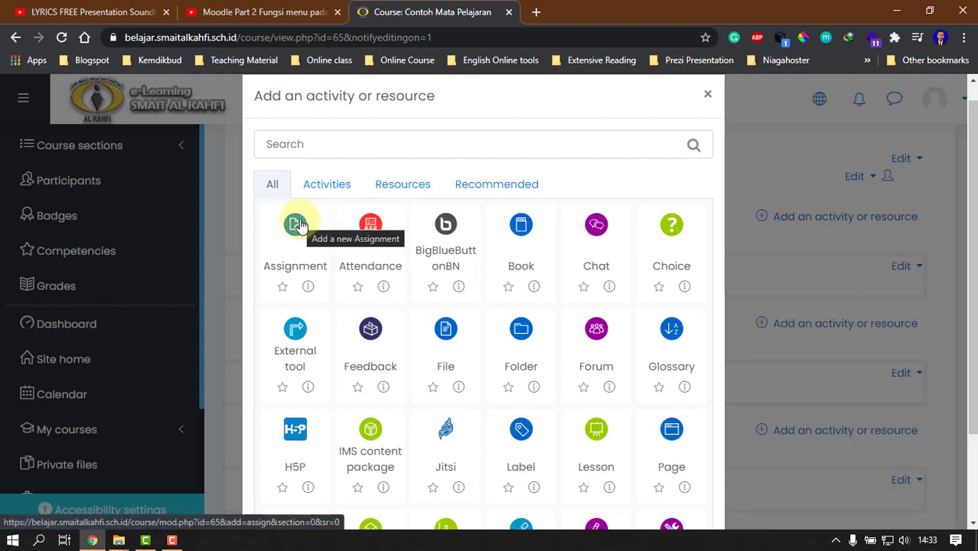
left_click(298, 224)
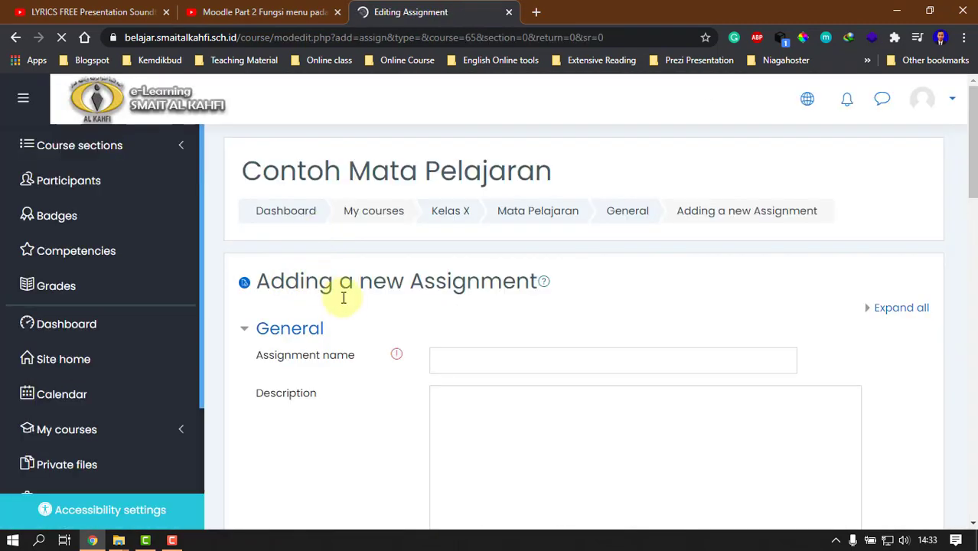
Step: Name the assignment "Tugas 1" and copy the same text into its description
scroll(385, 331, "down", 1)
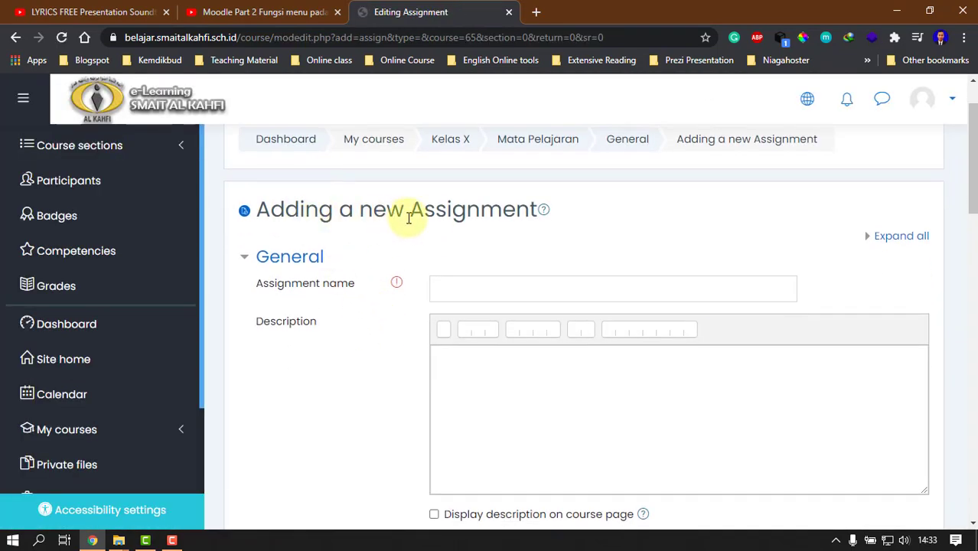
scroll(398, 241, "down", 1)
left_click(462, 217)
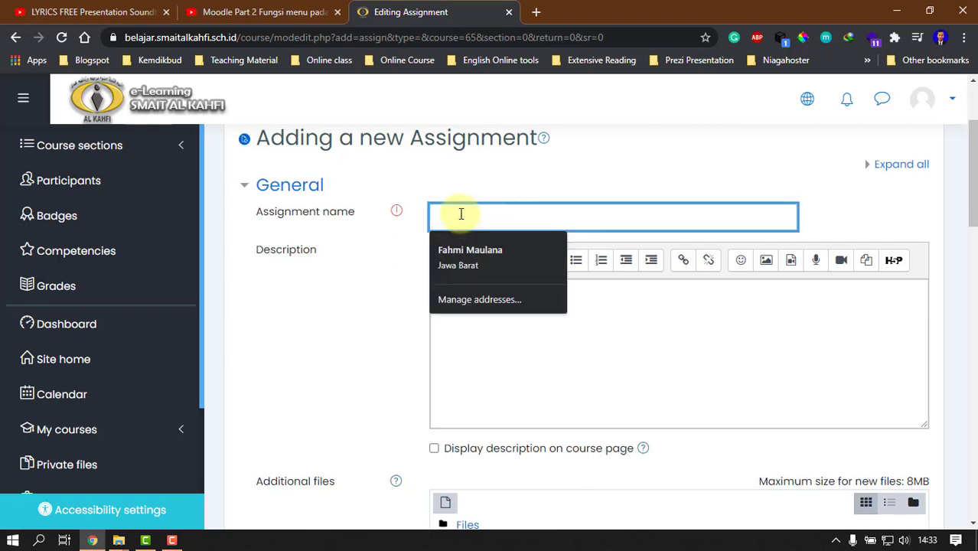
type("Tugas 1")
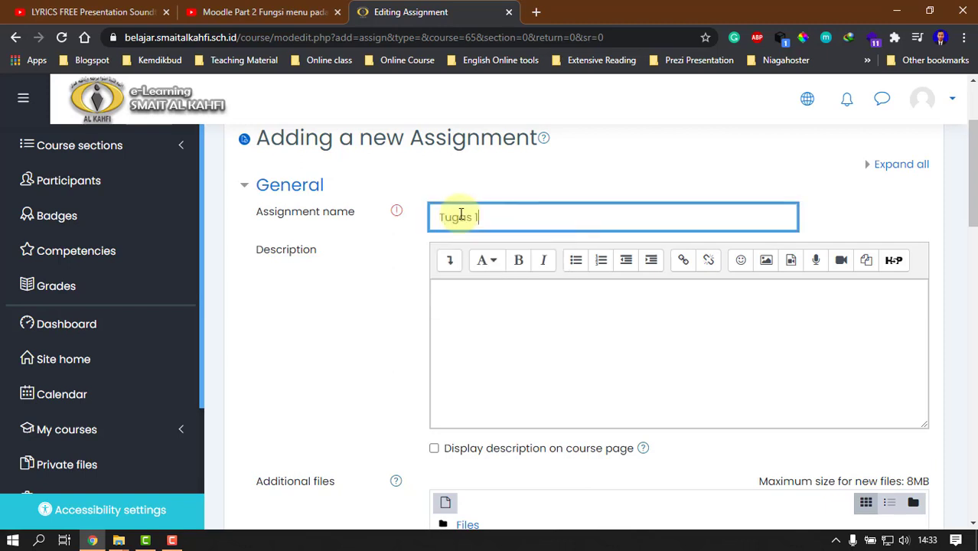
key("ctrl+a")
key("ctrl+c")
left_click(491, 305)
key("ctrl+v")
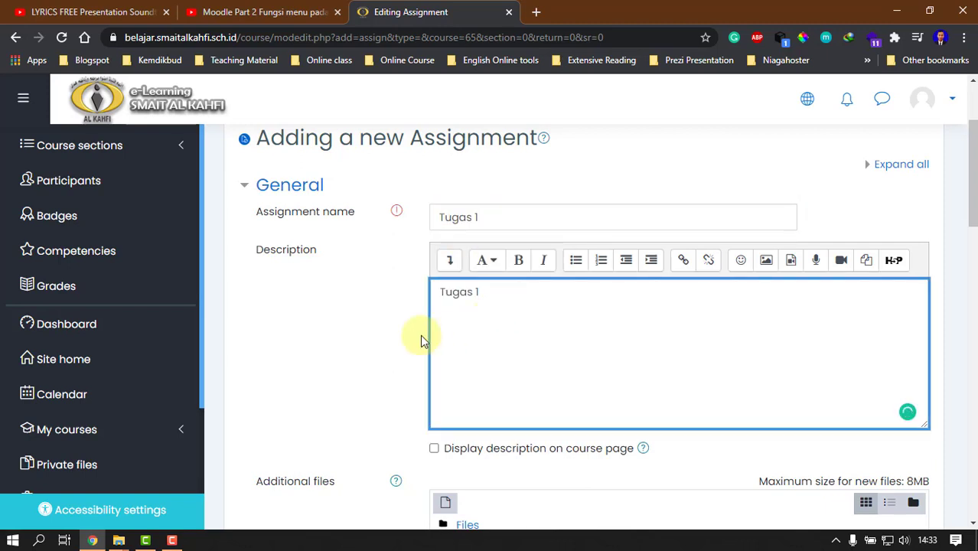
Step: Switch to File Explorer and go to the Documents folder to find a file for the assignment's additional files
scroll(404, 327, "down", 1)
scroll(394, 322, "down", 2)
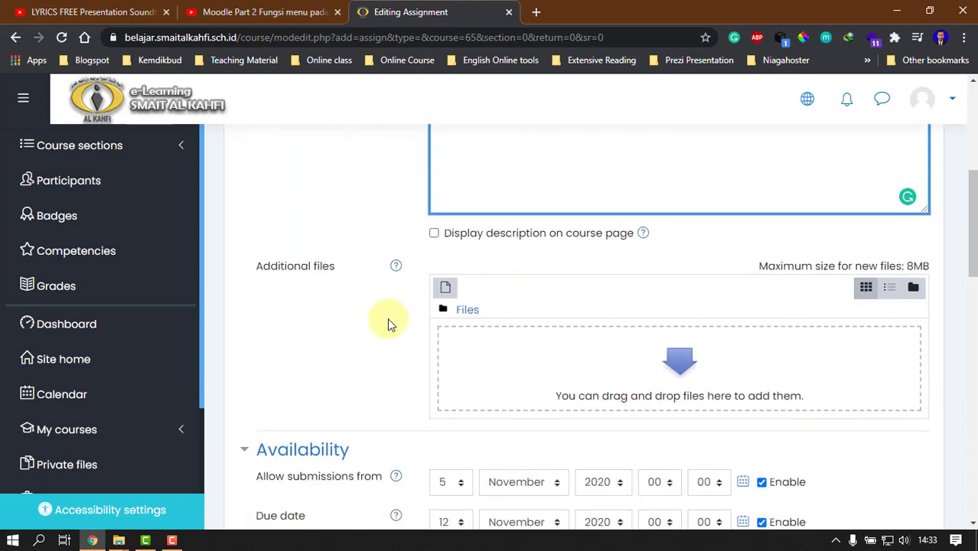
scroll(378, 310, "down", 1)
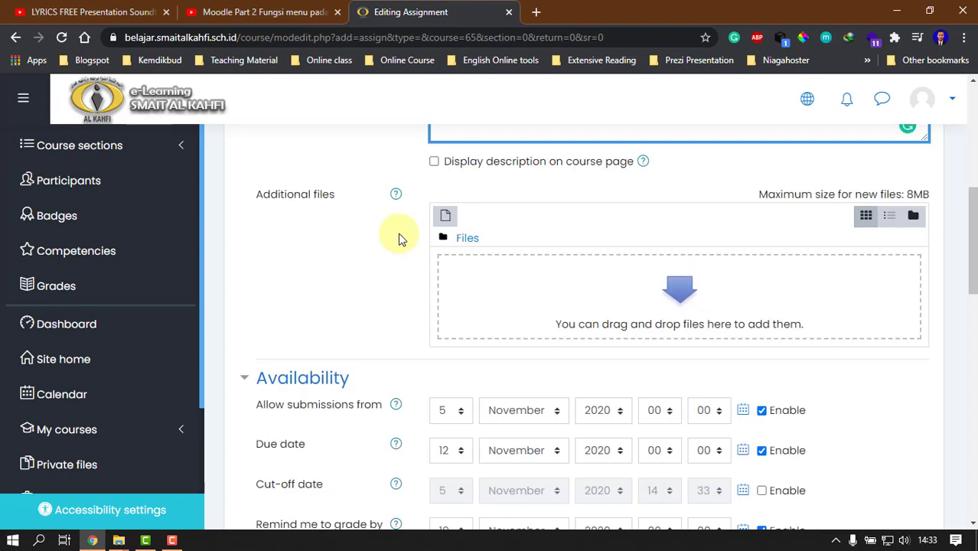
scroll(406, 234, "down", 2)
scroll(536, 239, "up", 2)
mouse_move(119, 541)
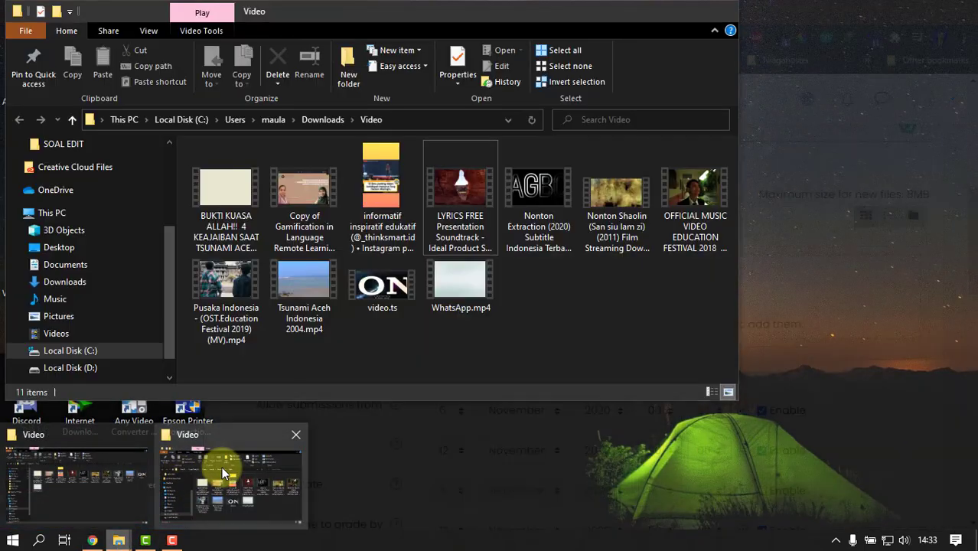
left_click(222, 473)
scroll(123, 222, "up", 3)
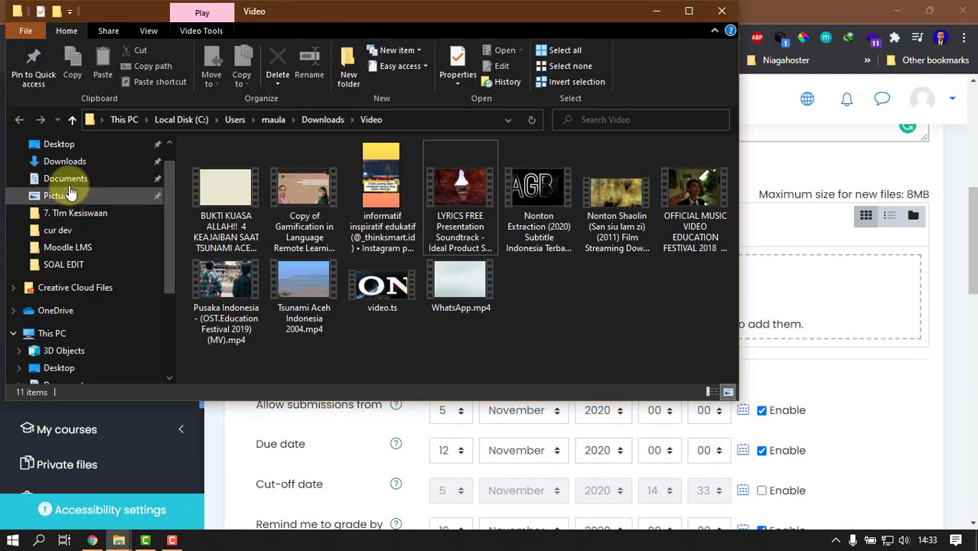
left_click(146, 163)
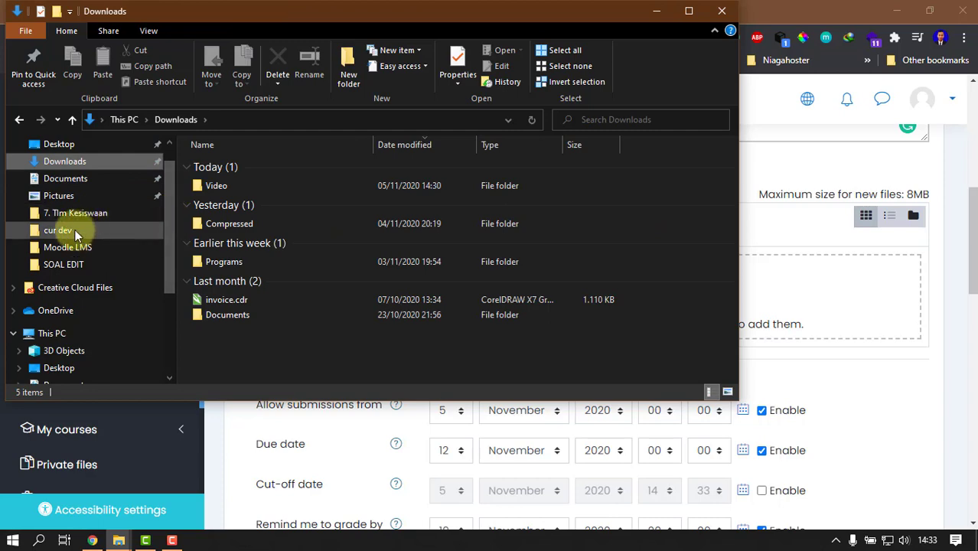
left_click(141, 179)
left_click(310, 186)
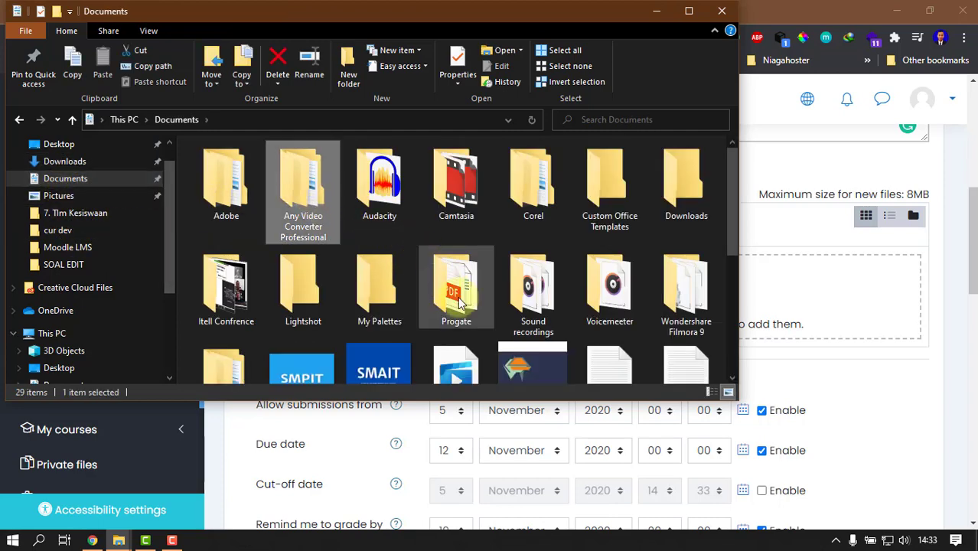
Step: Attach the PDF whose name starts with 92db8cc1 from the Progate folder to the assignment's additional files
double_click(457, 299)
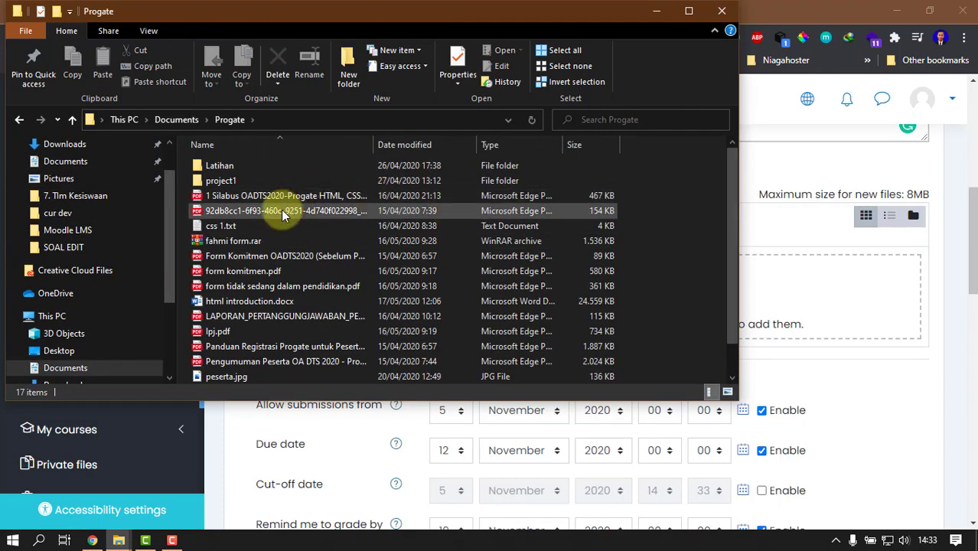
left_click(281, 210)
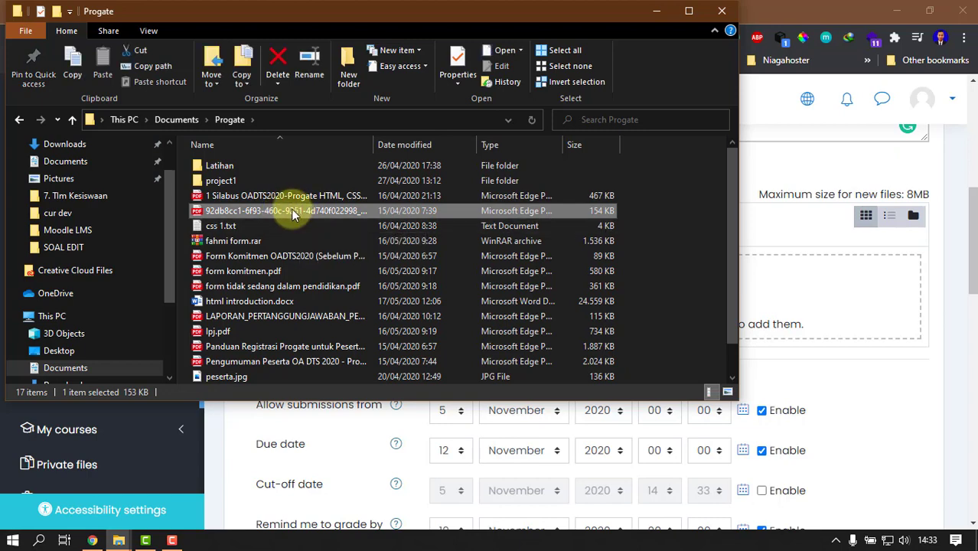
left_click_drag(293, 213, 820, 309)
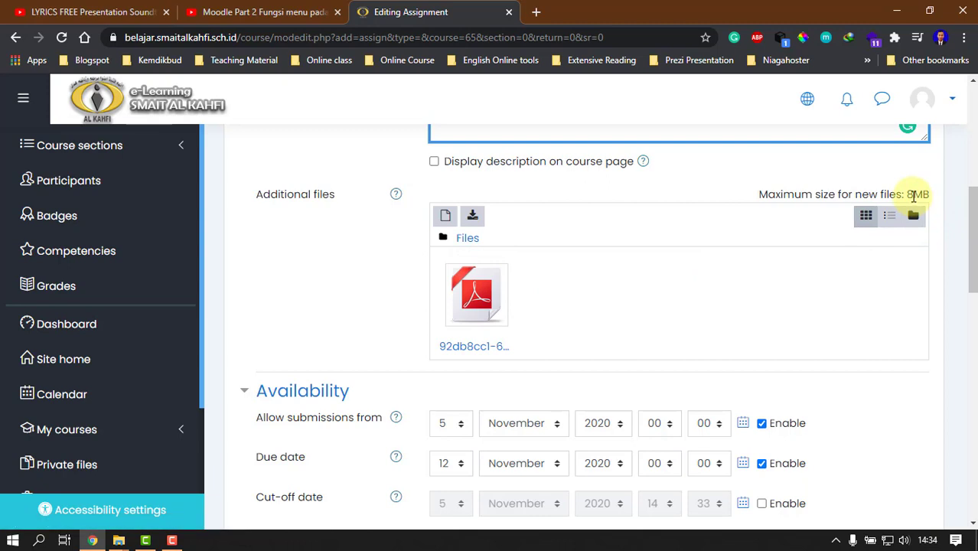
Step: Disable the grading reminder, due date and submission start date in the assignment's availability settings
scroll(790, 246, "down", 3)
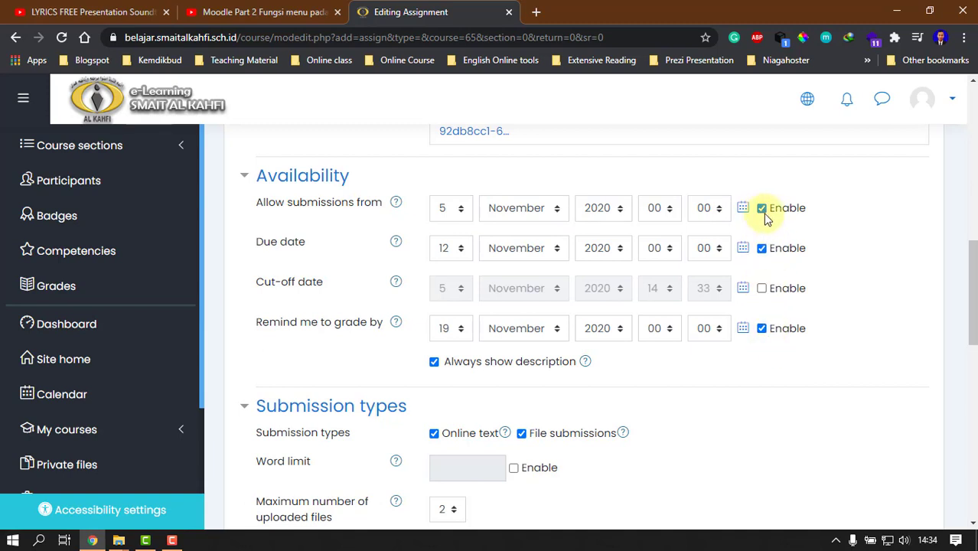
left_click(763, 328)
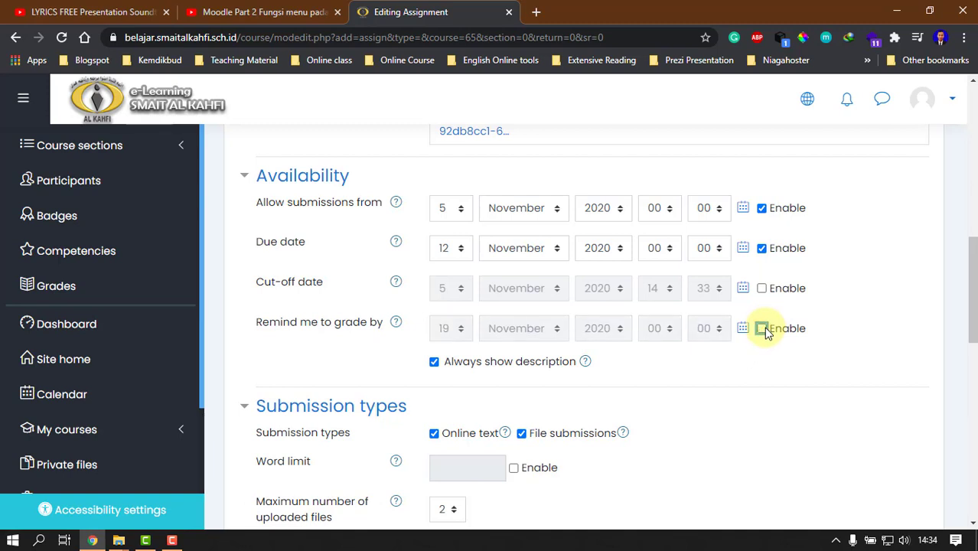
left_click(762, 248)
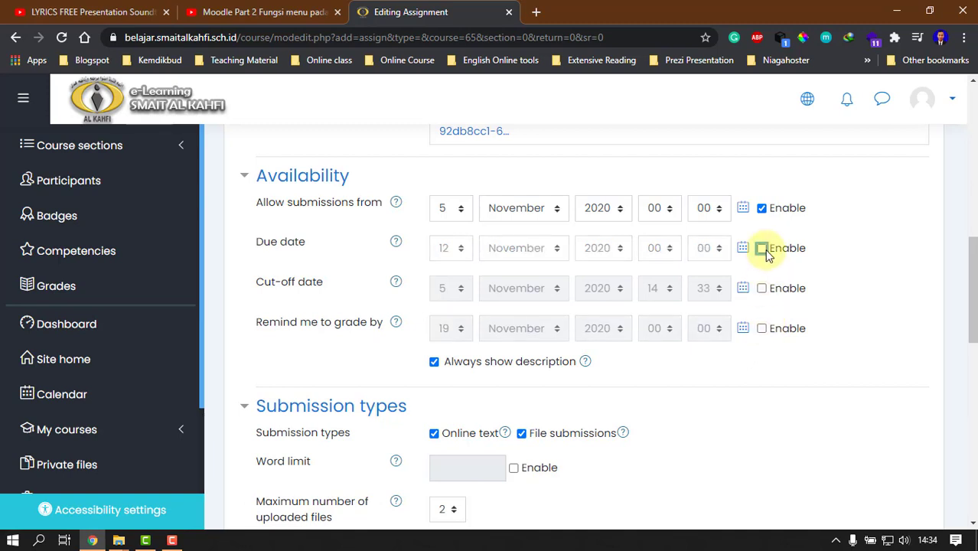
left_click(763, 209)
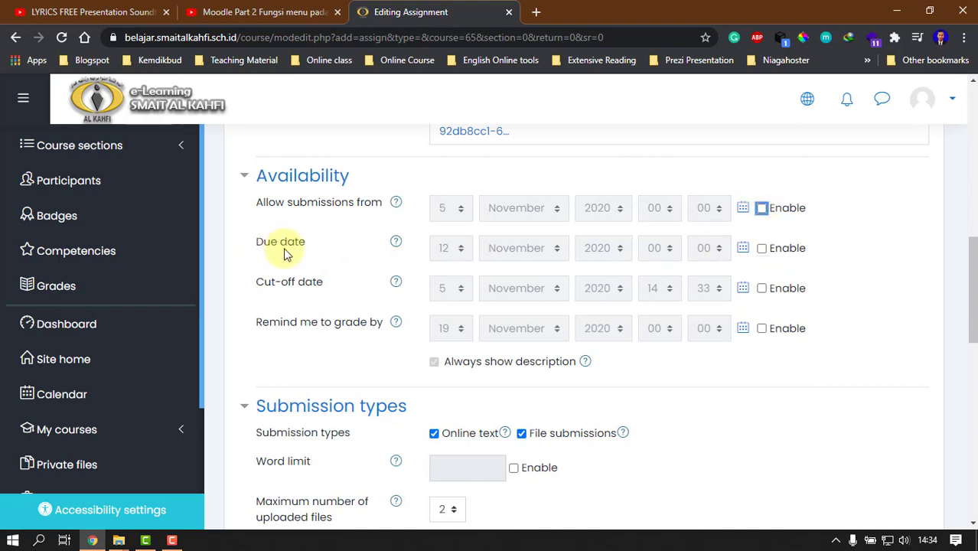
Step: Enable the due date again and set it to 7 November 2020 at 01:00
left_click(761, 248)
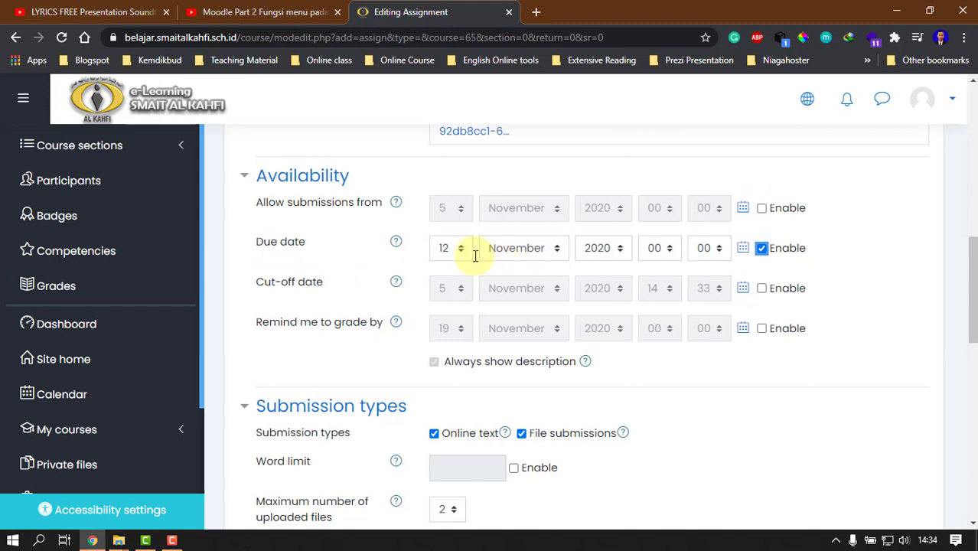
mouse_move(938, 542)
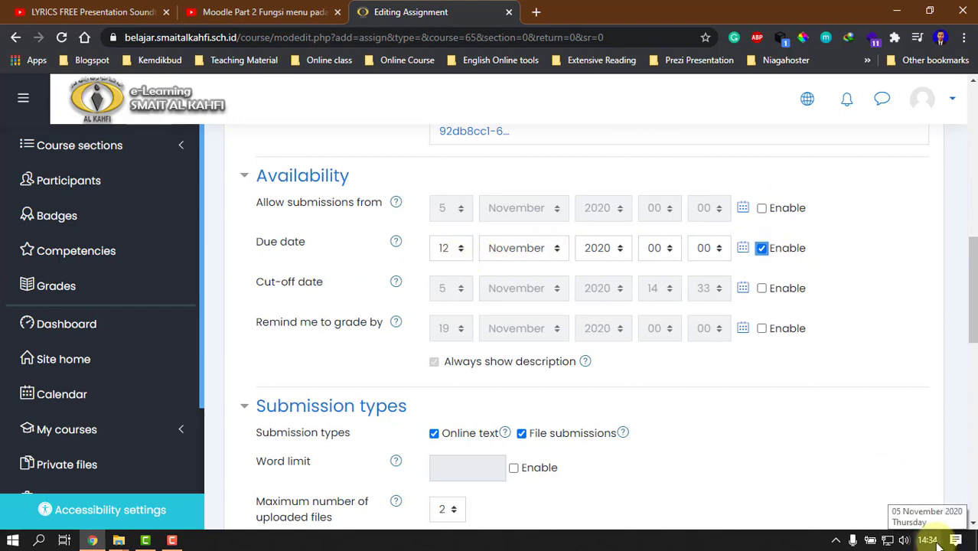
left_click(464, 254)
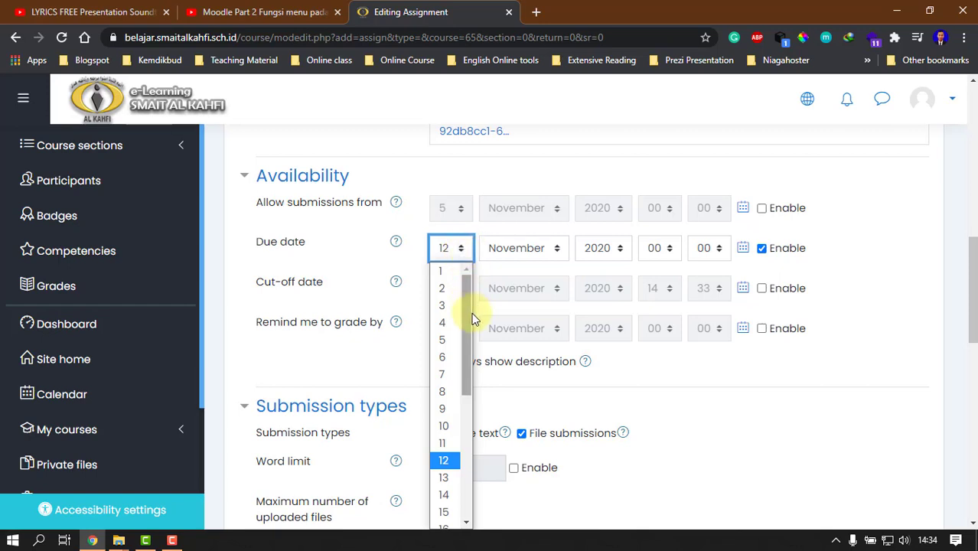
left_click(445, 377)
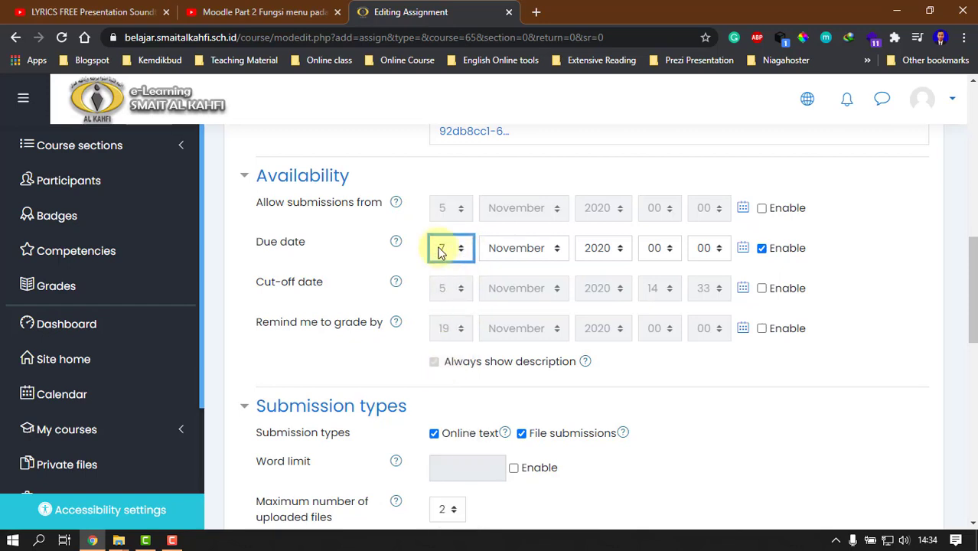
left_click(667, 253)
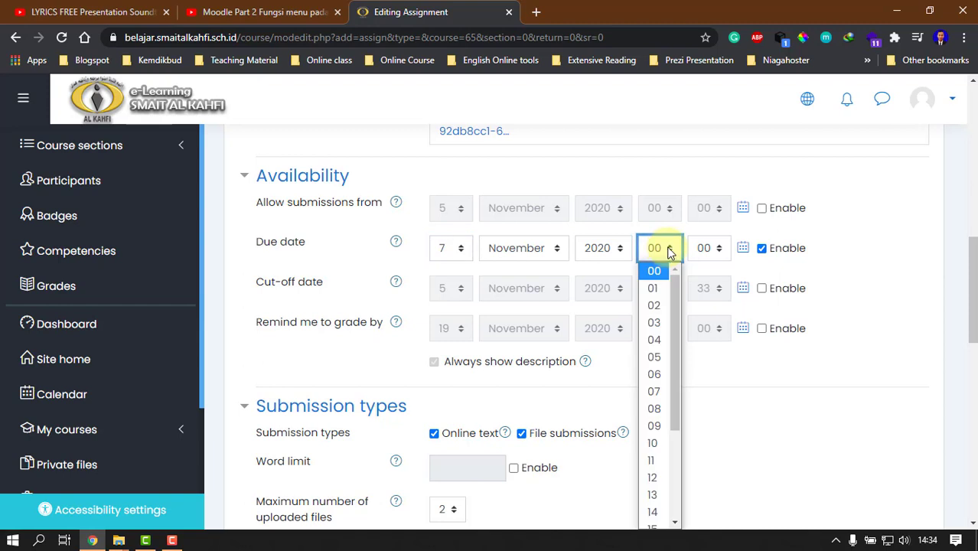
left_click(662, 291)
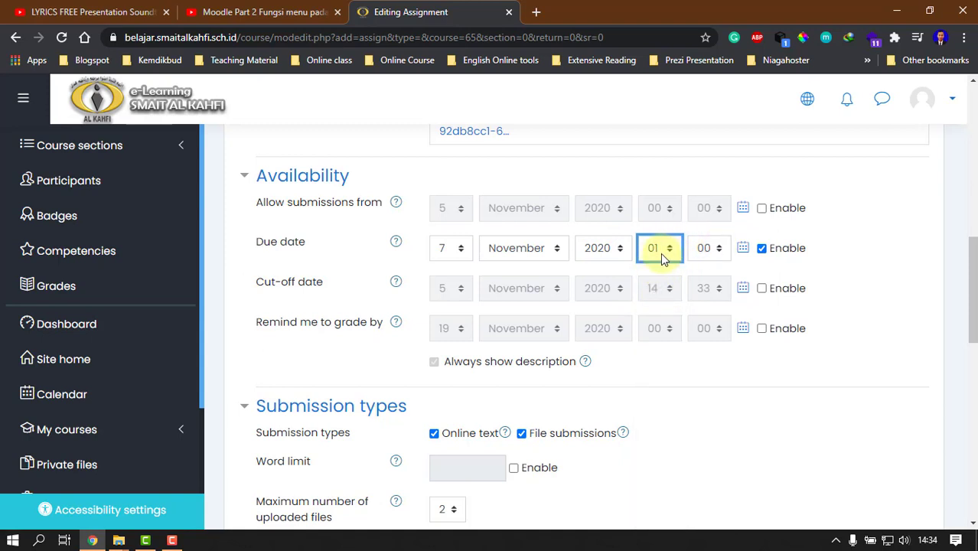
left_click(678, 256)
left_click_drag(677, 284, 667, 343)
left_click(850, 252)
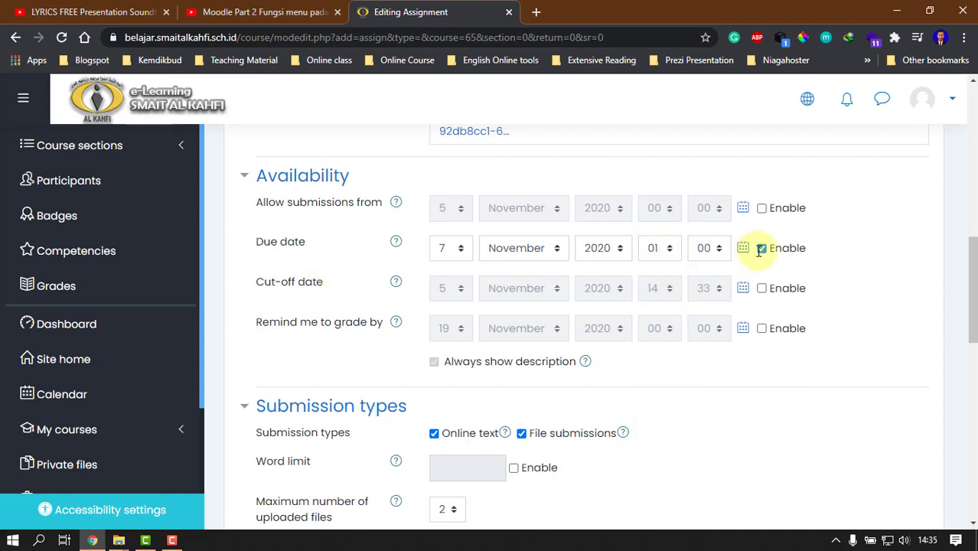
Step: Disable online text as a submission type so that only file submissions are accepted
scroll(459, 264, "down", 3)
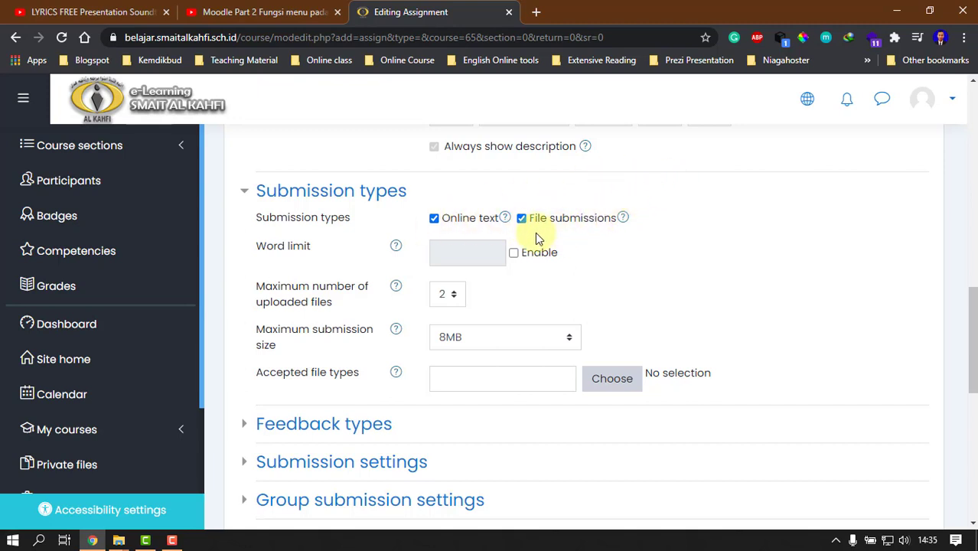
left_click(434, 218)
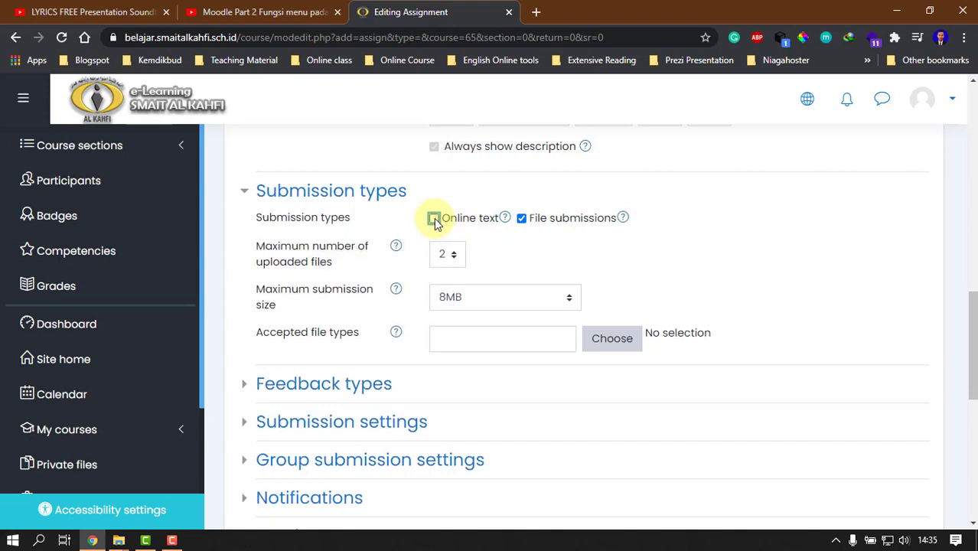
Step: Enable online text as a submission type again and set the maximum number of uploaded files to 1
left_click(434, 218)
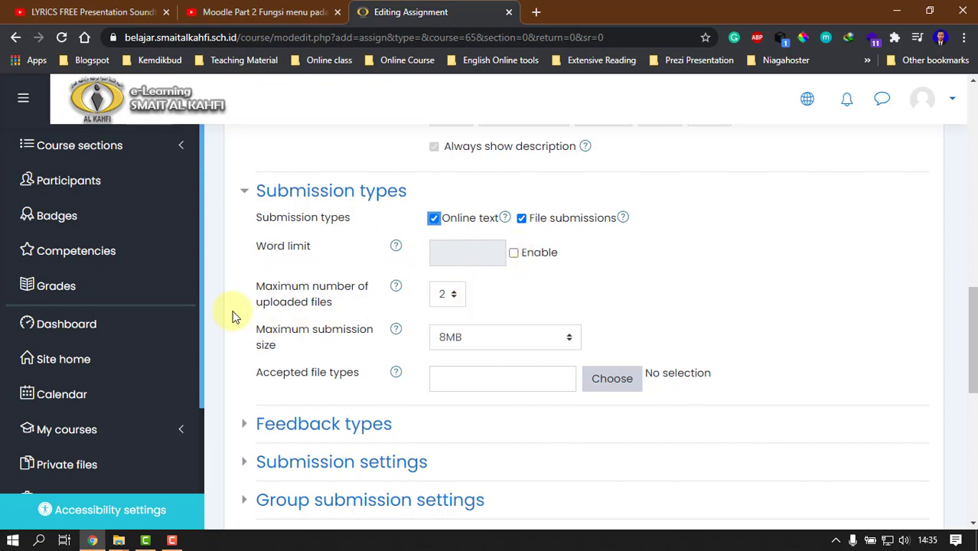
left_click_drag(339, 304, 264, 288)
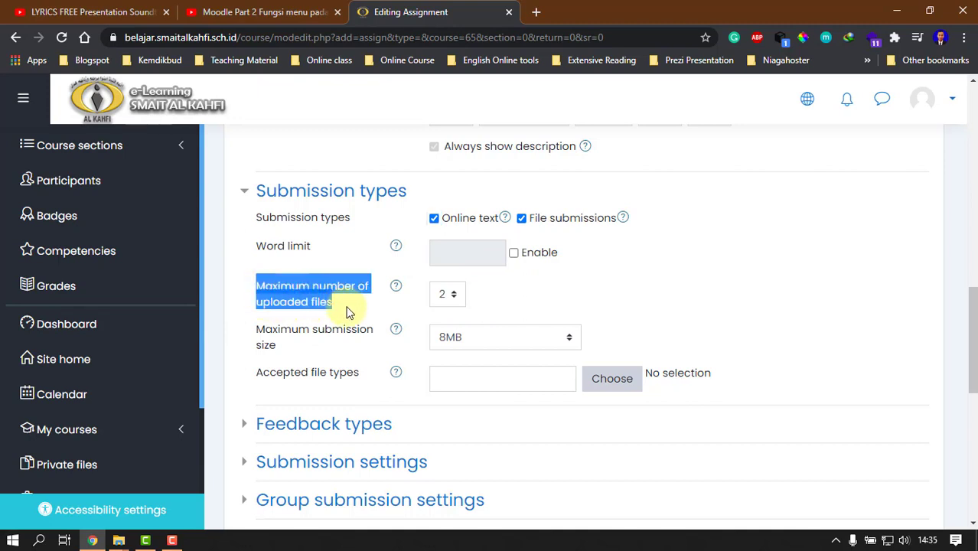
left_click(491, 299)
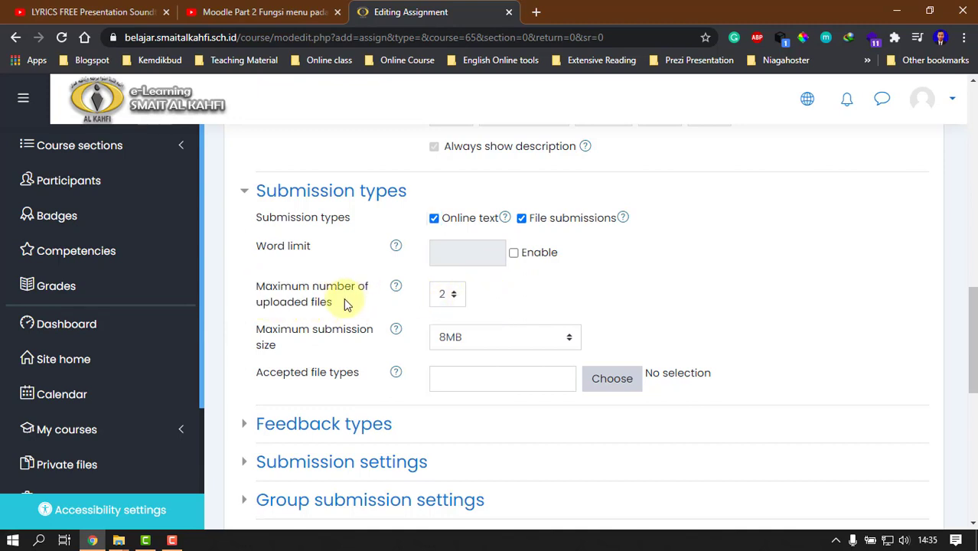
left_click(454, 296)
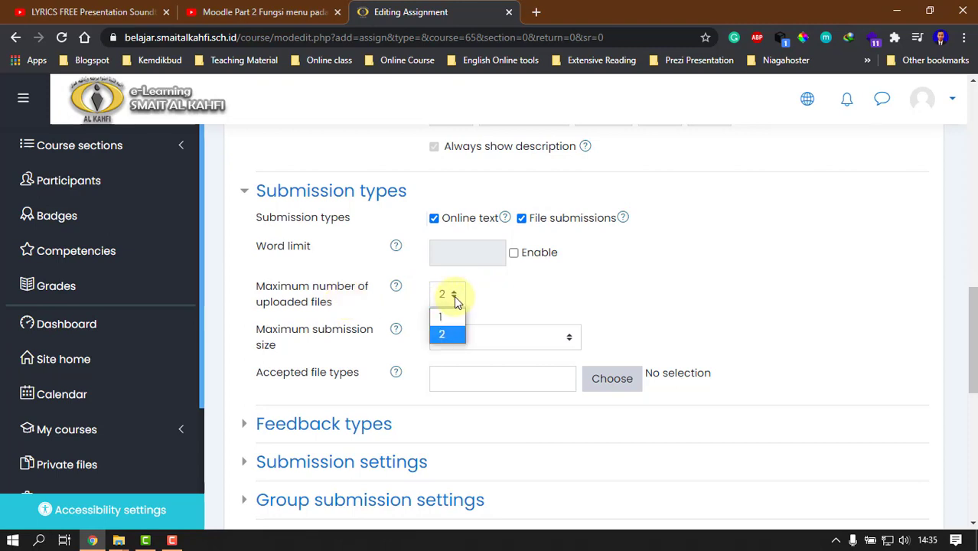
left_click(443, 316)
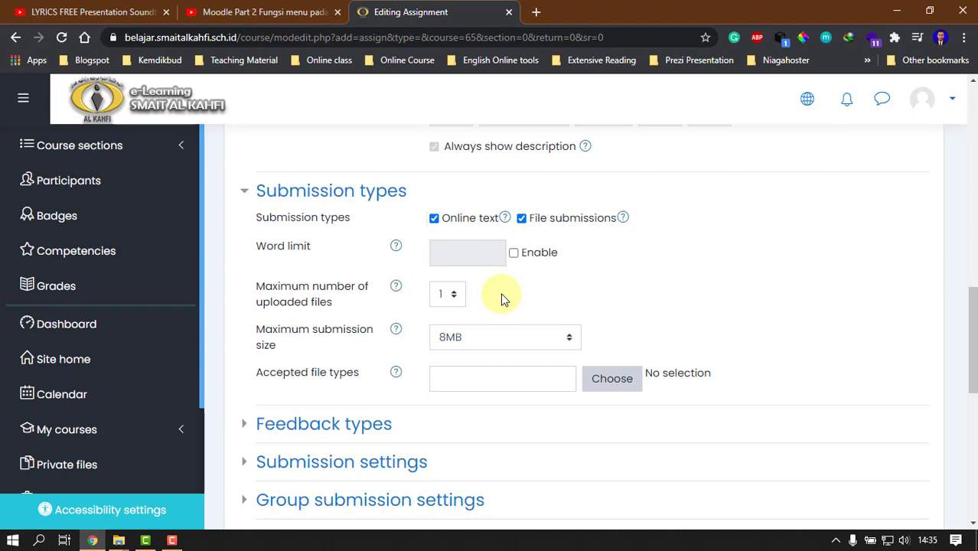
Step: Set the assignment's maximum submission size to 8MB
left_click(500, 337)
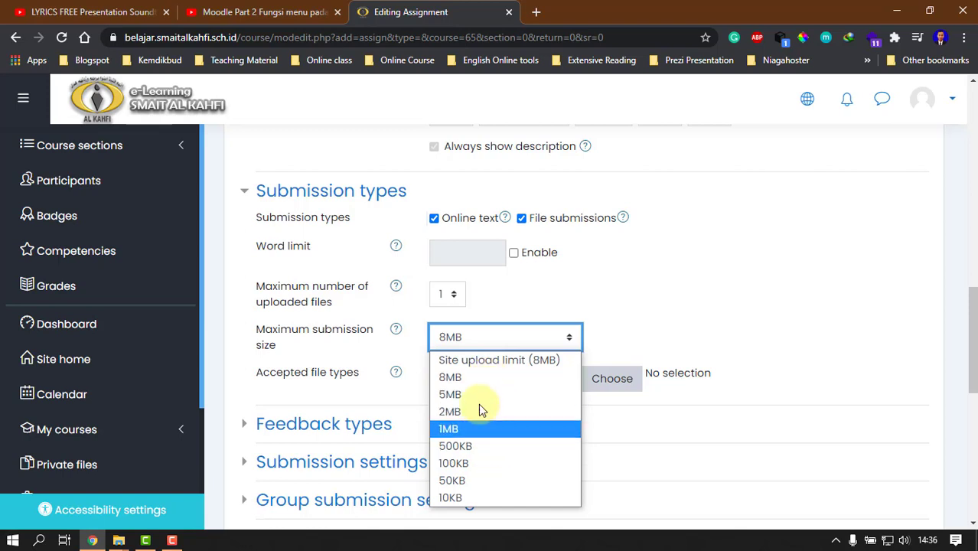
left_click(482, 377)
left_click(546, 304)
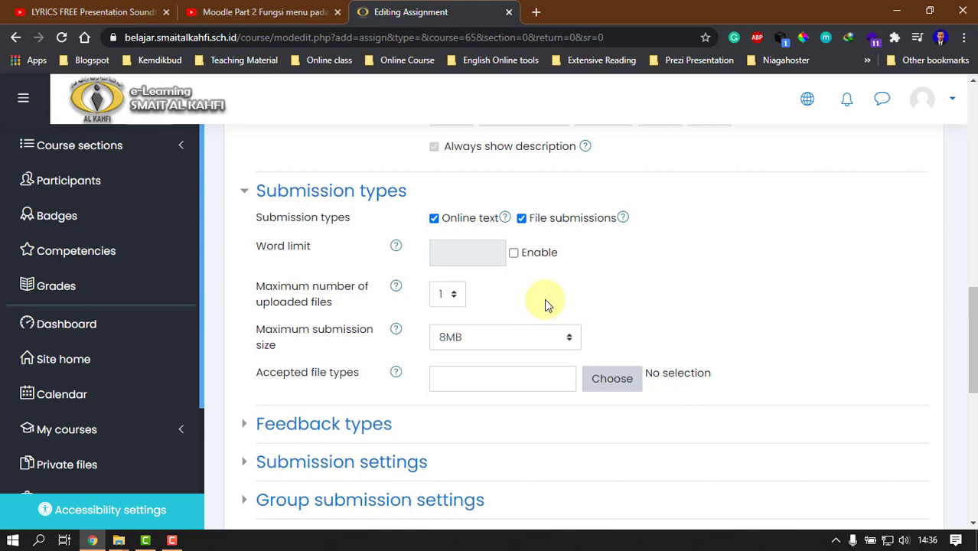
Step: Choose Document files and Image files as the accepted file types for submissions
scroll(549, 298, "down", 1)
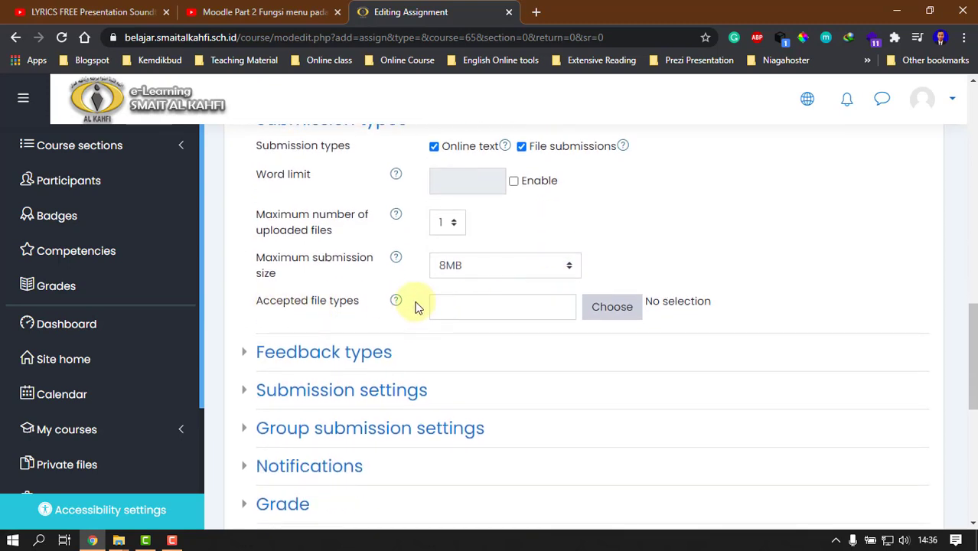
left_click(613, 308)
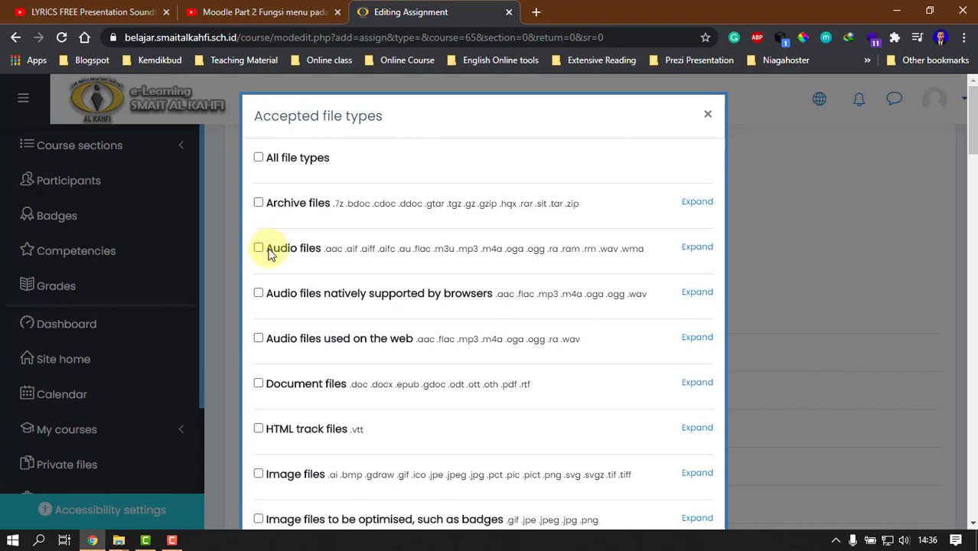
scroll(268, 256, "down", 1)
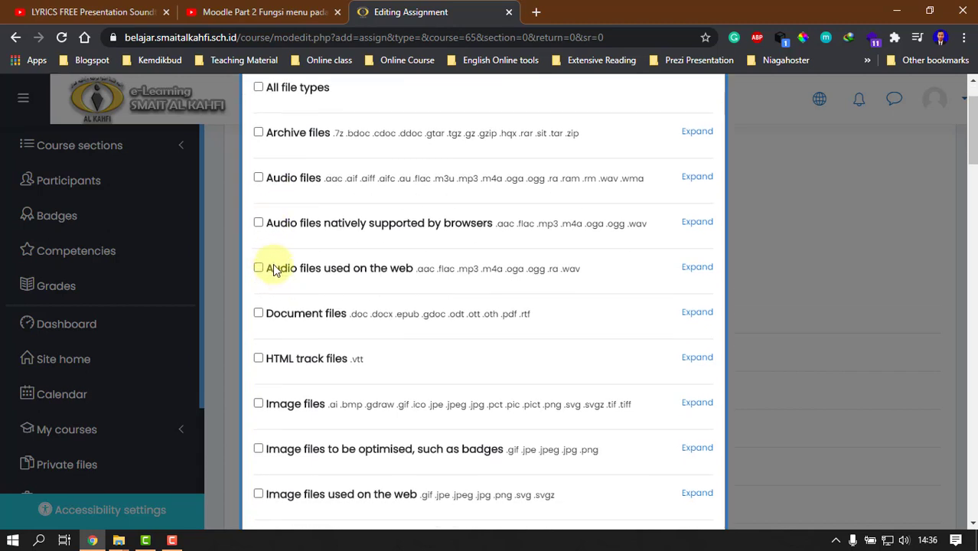
left_click(259, 313)
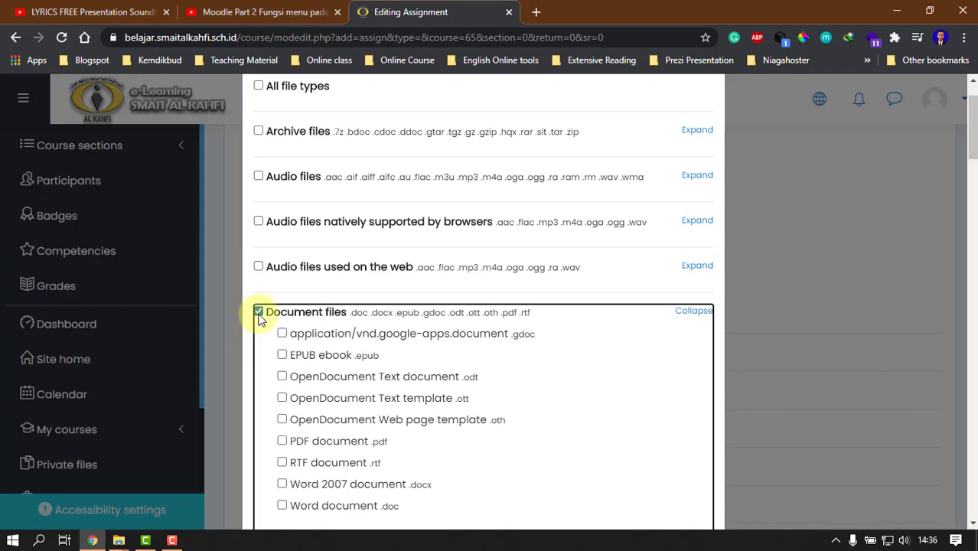
scroll(260, 318, "down", 3)
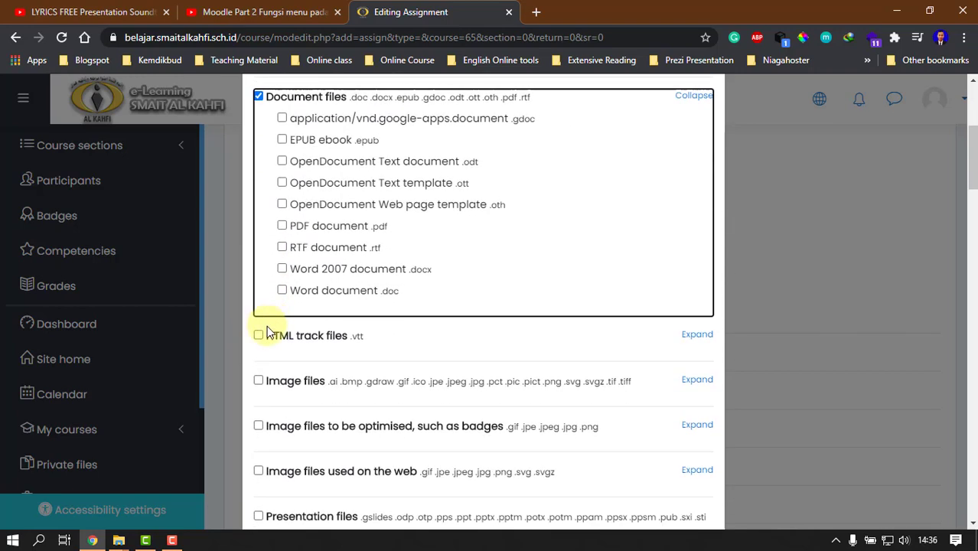
scroll(259, 348, "down", 1)
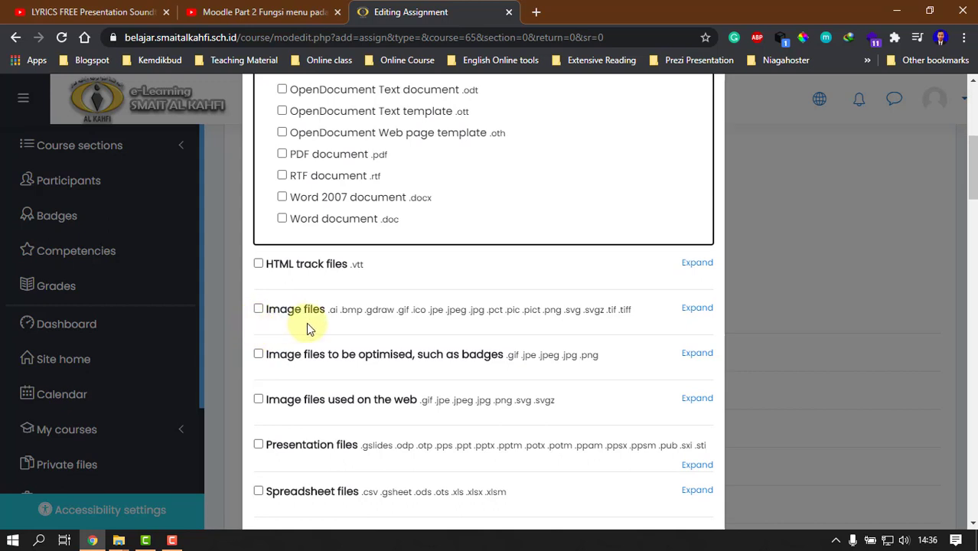
left_click(258, 310)
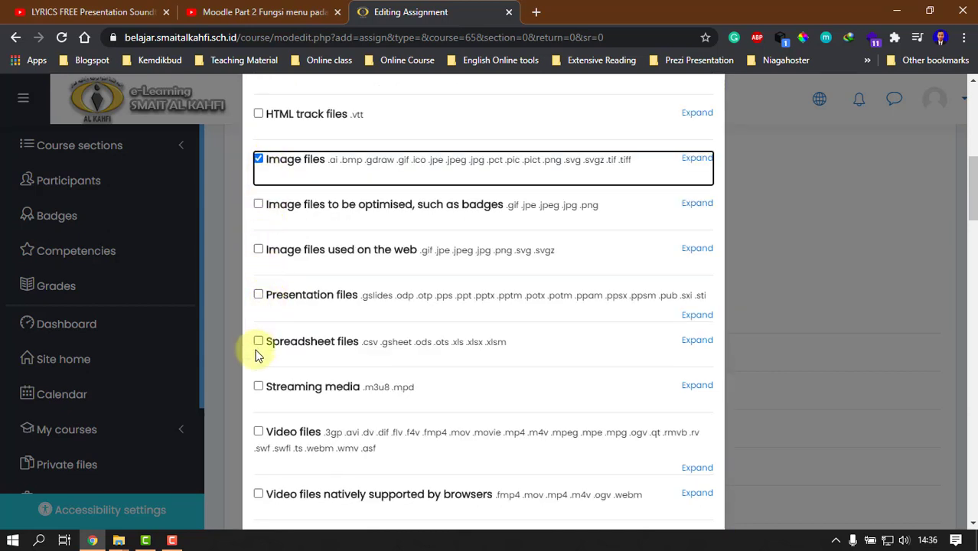
Step: Look through the remaining file type categories and save the accepted file types selection
scroll(256, 360, "down", 2)
scroll(253, 359, "down", 3)
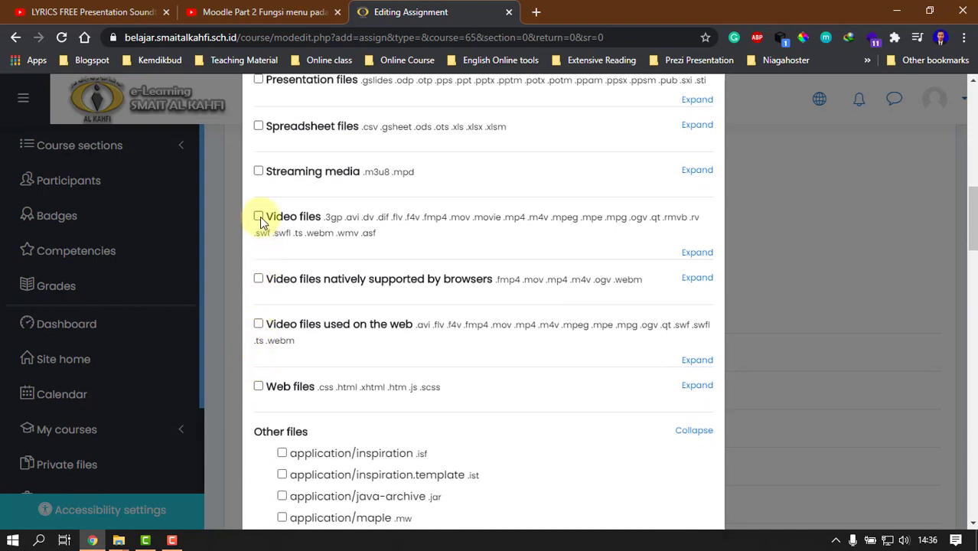
scroll(270, 306, "down", 3)
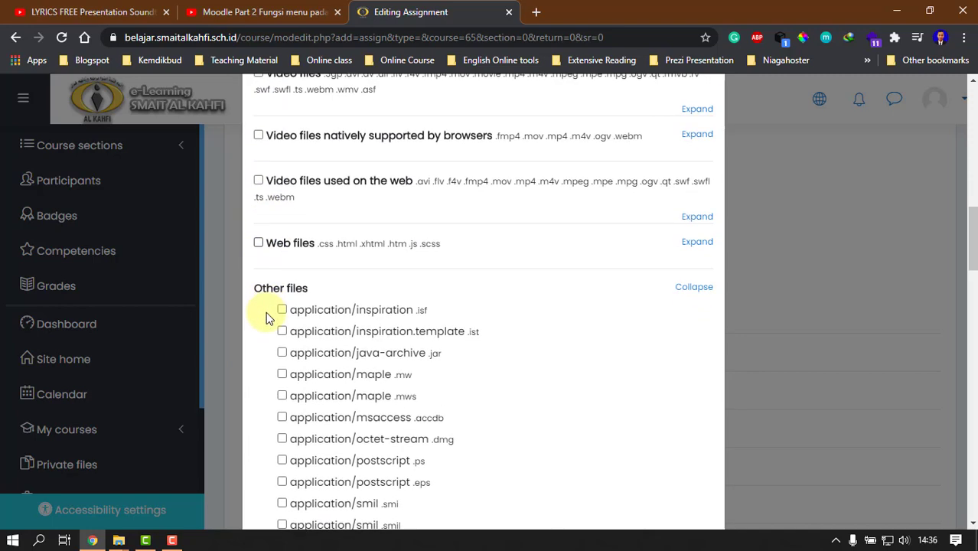
scroll(267, 318, "down", 5)
scroll(267, 323, "up", 11)
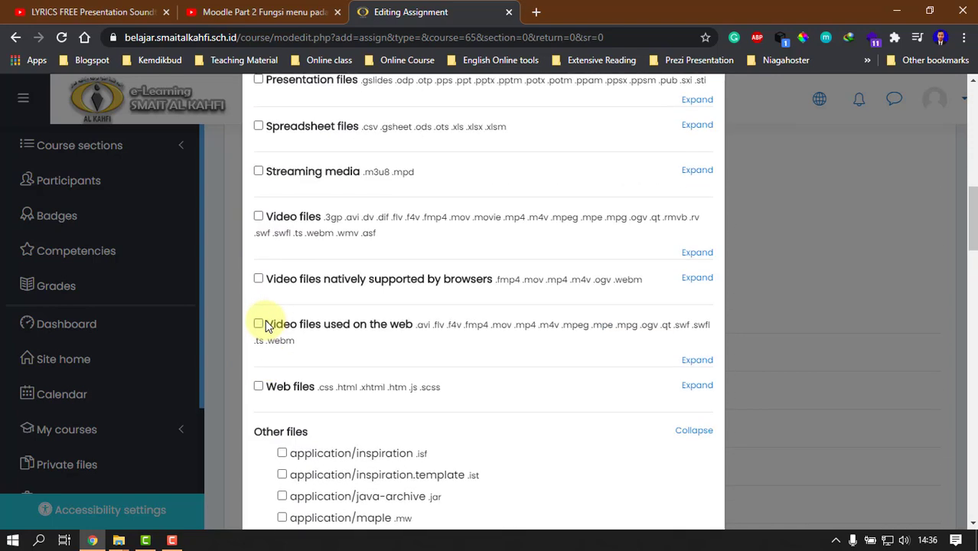
scroll(267, 325, "up", 7)
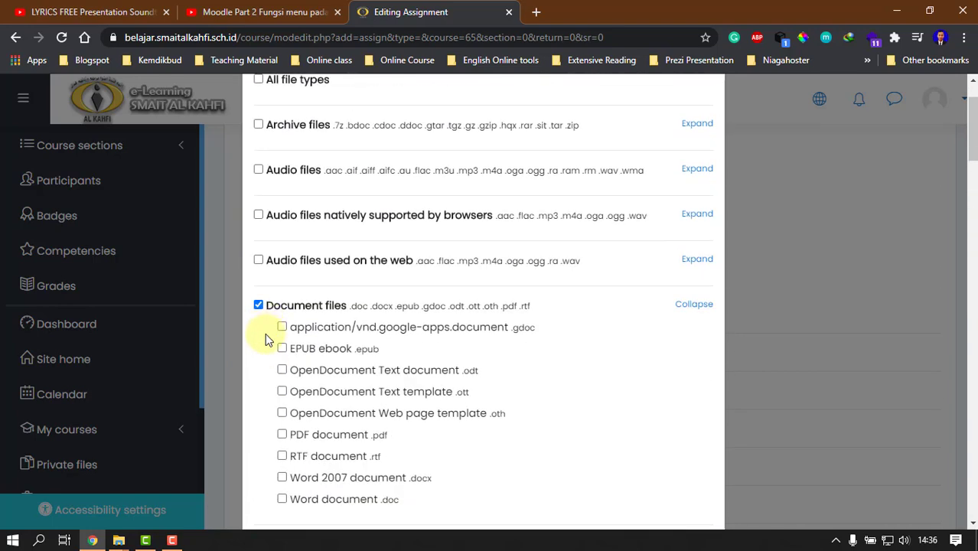
left_click(282, 435)
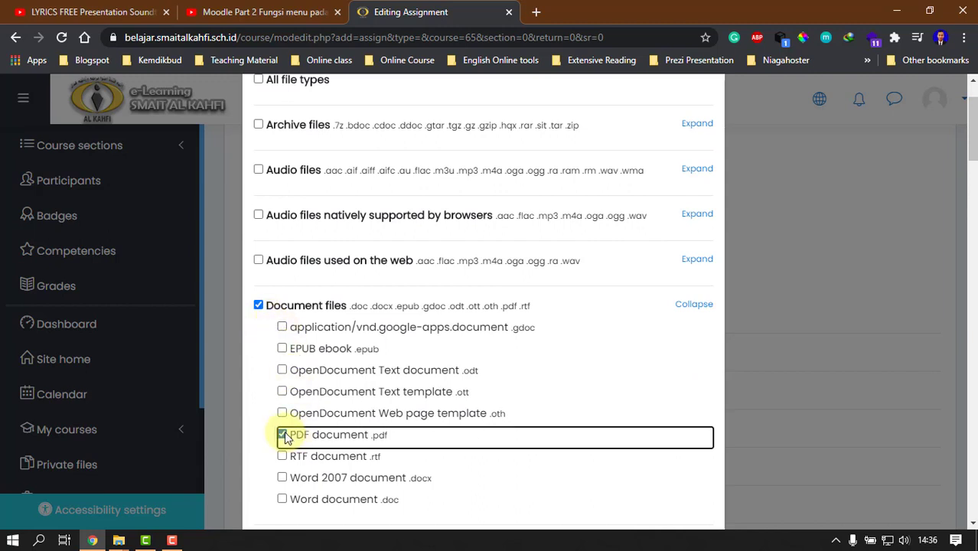
scroll(290, 352, "down", 1)
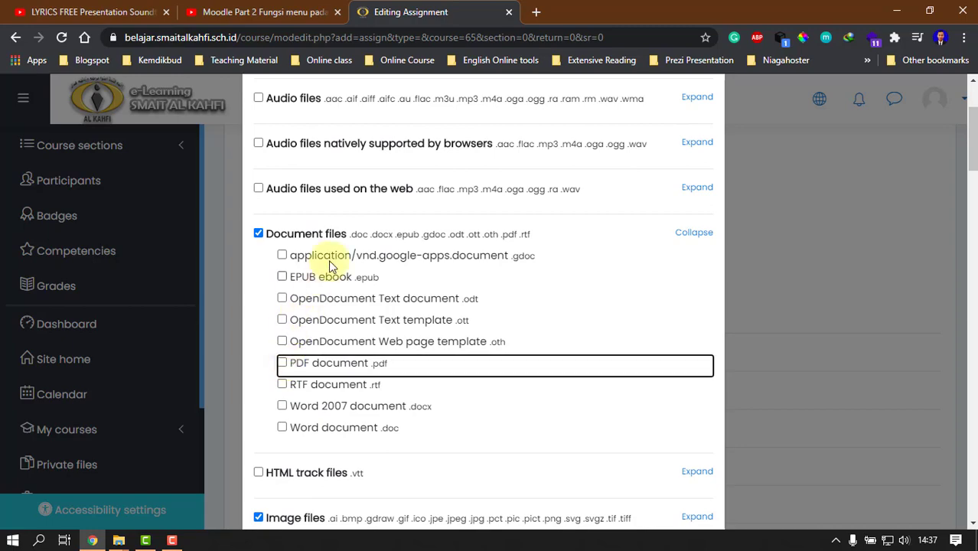
scroll(484, 334, "down", 9)
scroll(503, 369, "down", 20)
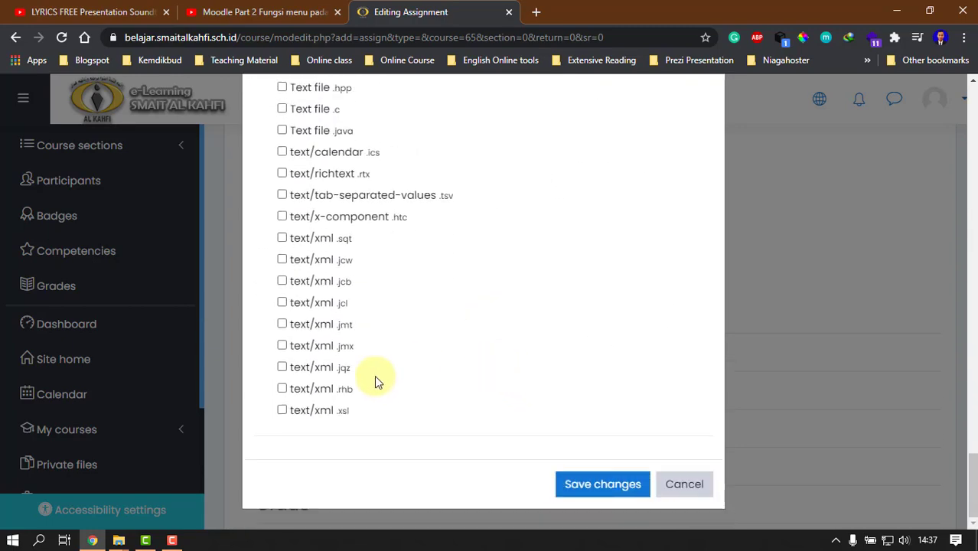
left_click(613, 484)
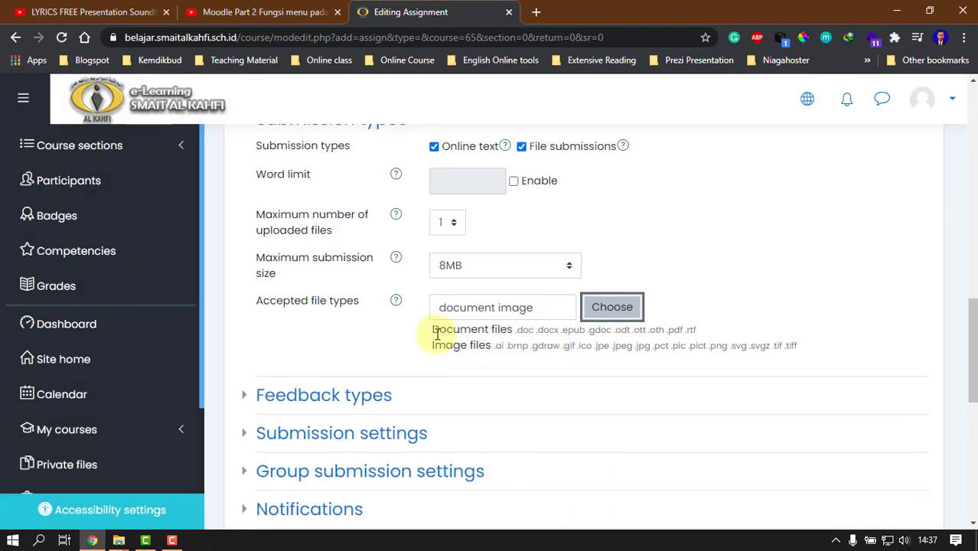
Step: Examine the file extensions listed for the accepted document and image files
left_click_drag(433, 330, 705, 329)
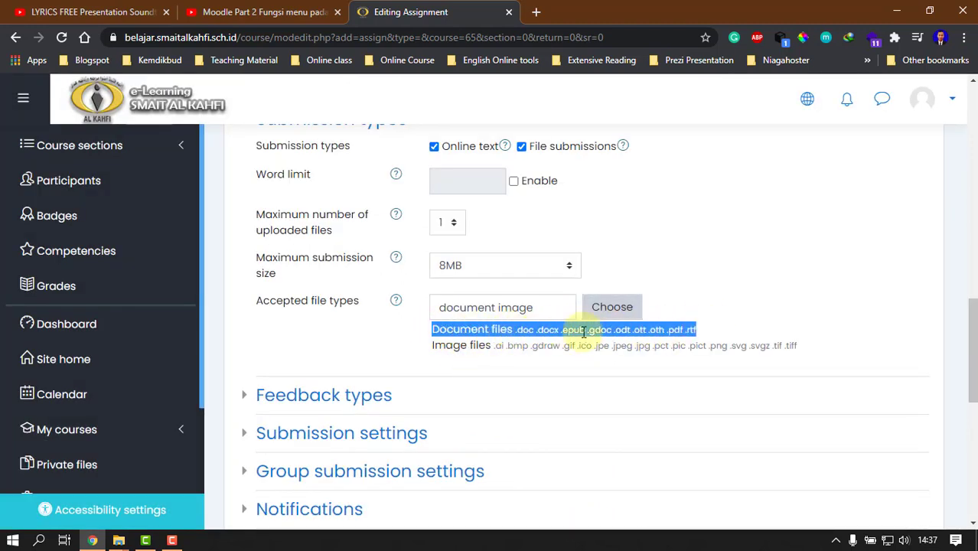
left_click(526, 331)
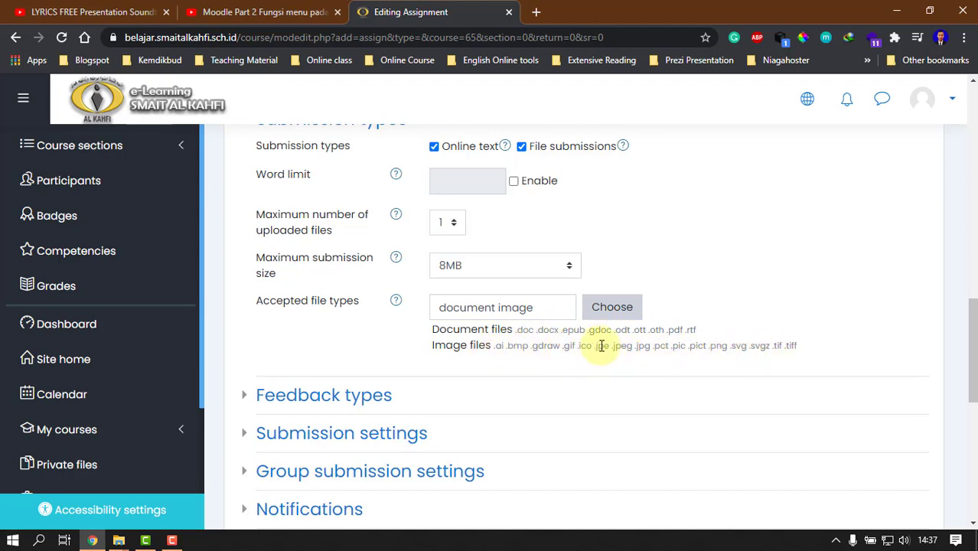
left_click_drag(599, 346, 649, 350)
Step: Expand the Feedback types and Submission settings sections and review their options
scroll(557, 355, "down", 2)
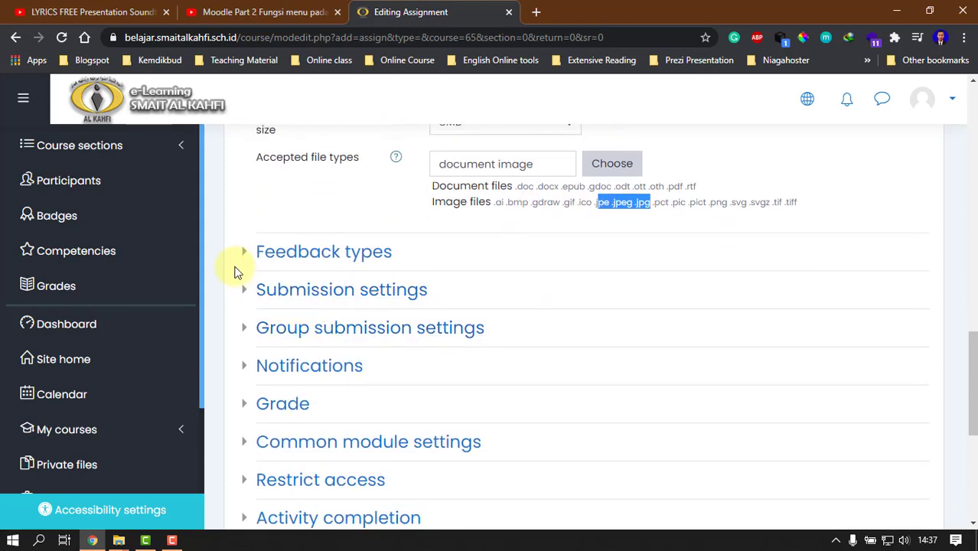
left_click(292, 253)
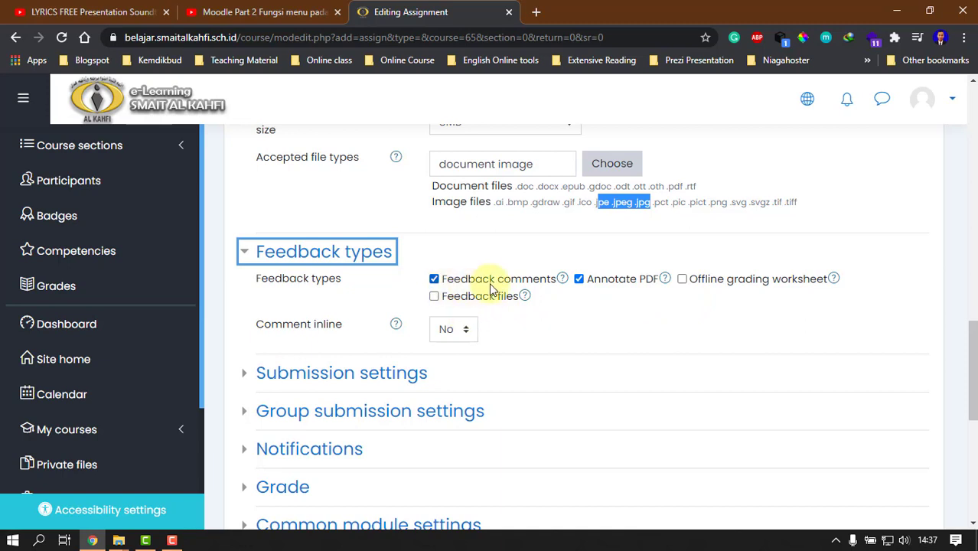
left_click(268, 375)
scroll(412, 379, "down", 1)
scroll(412, 382, "down", 1)
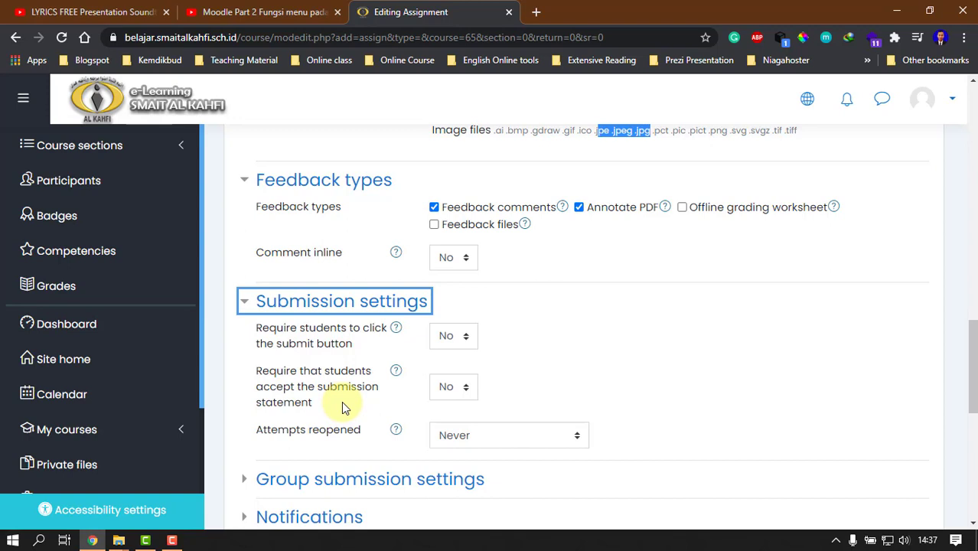
scroll(342, 401, "down", 1)
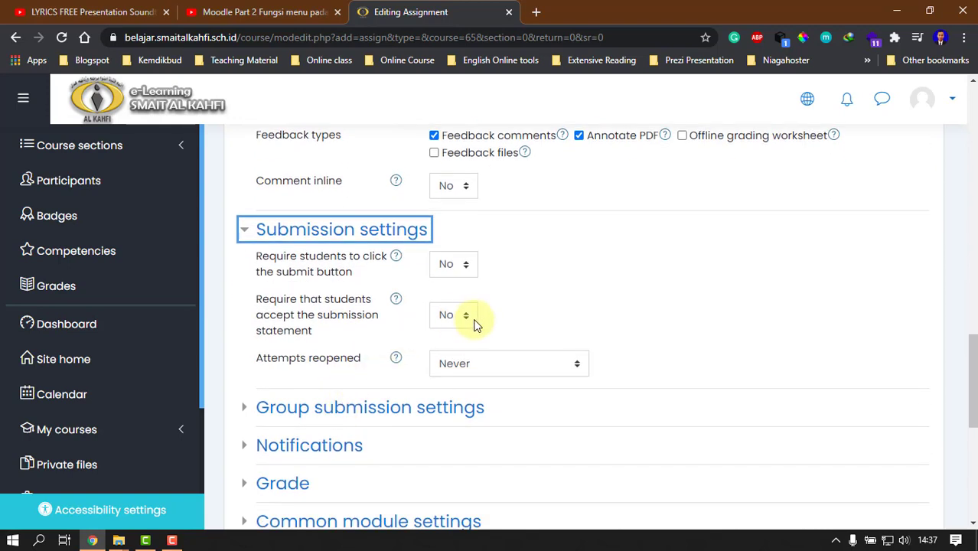
scroll(473, 314, "down", 1)
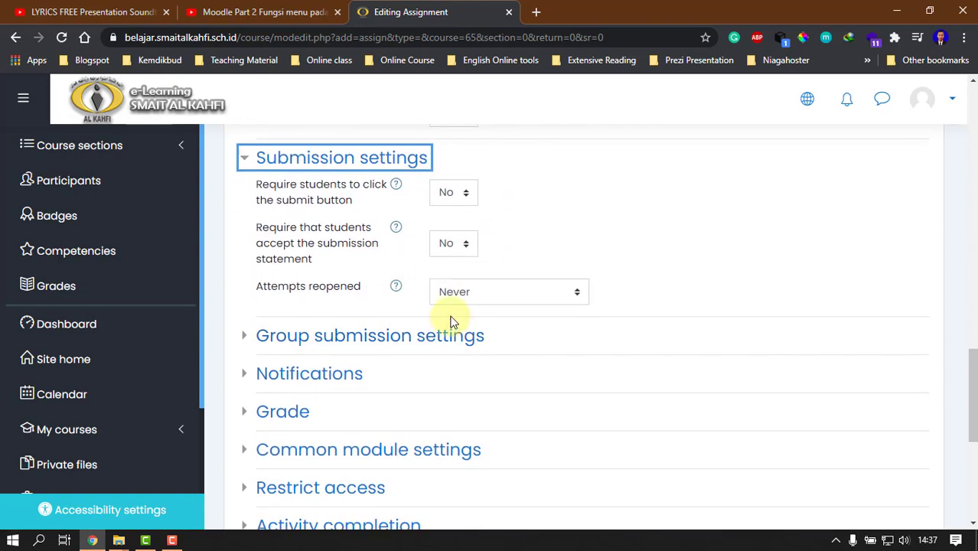
Step: Check the group submission option, collapse that section, and review the notification settings, including the choices for late submissions
left_click(364, 345)
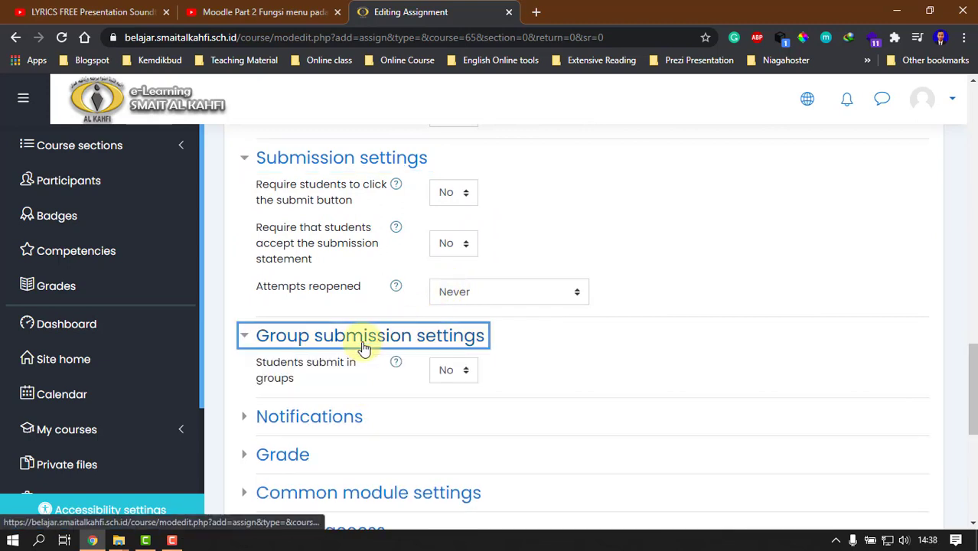
left_click(249, 338)
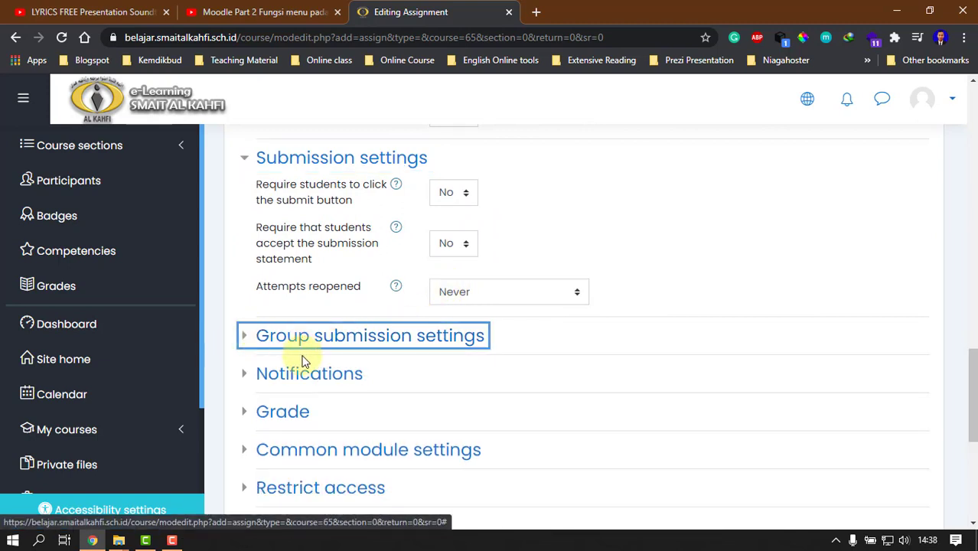
scroll(306, 344, "down", 1)
left_click(313, 302)
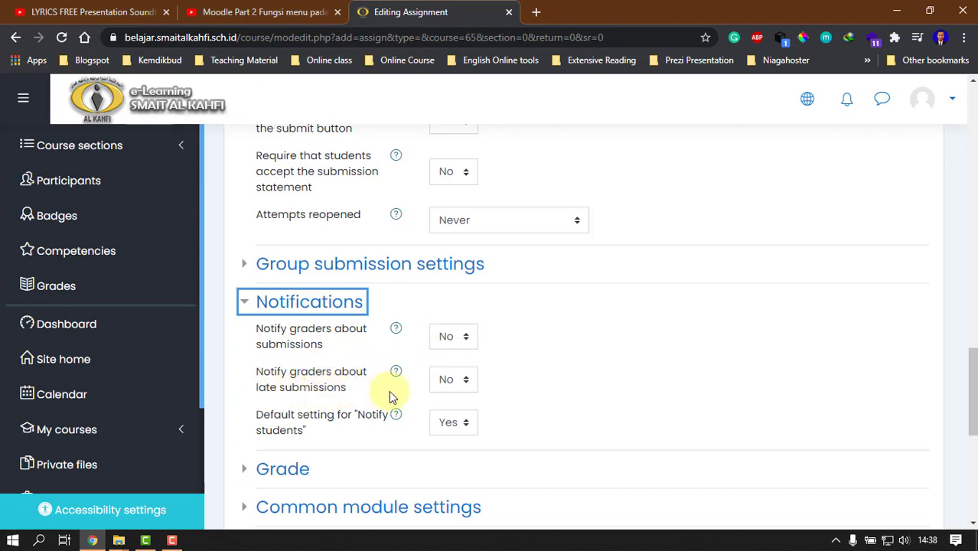
left_click(446, 380)
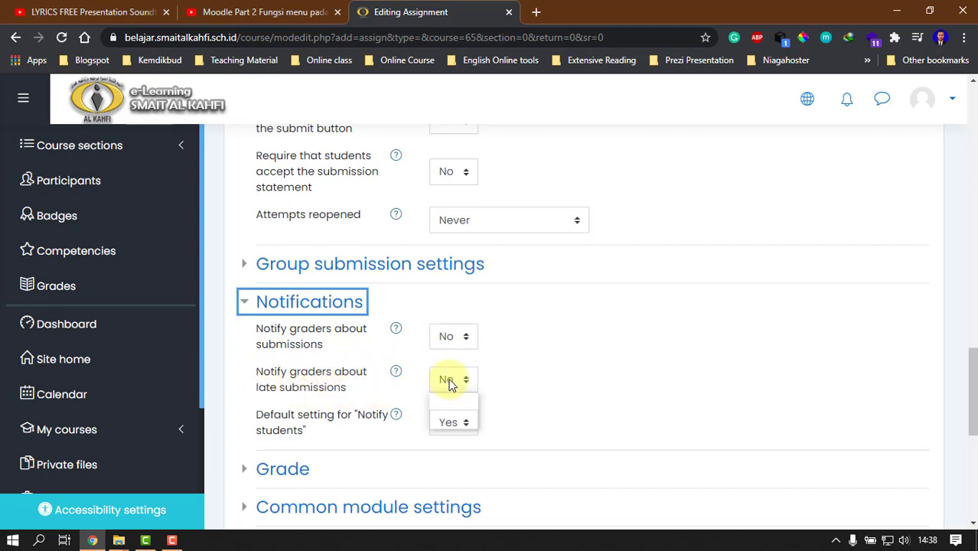
left_click(505, 381)
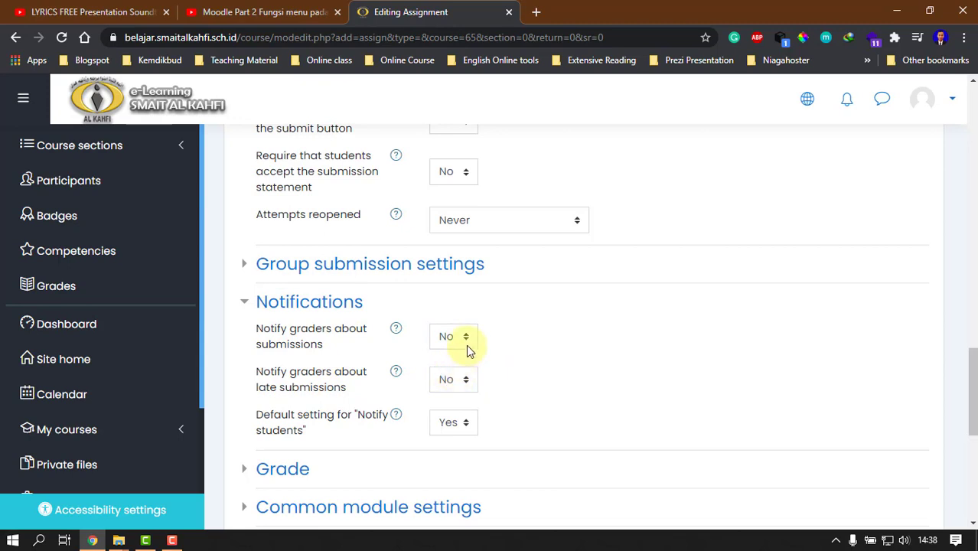
Step: Expand the Grade section and review the assignment's grading options
scroll(468, 368, "down", 1)
scroll(474, 385, "down", 1)
left_click(295, 398)
scroll(375, 386, "down", 2)
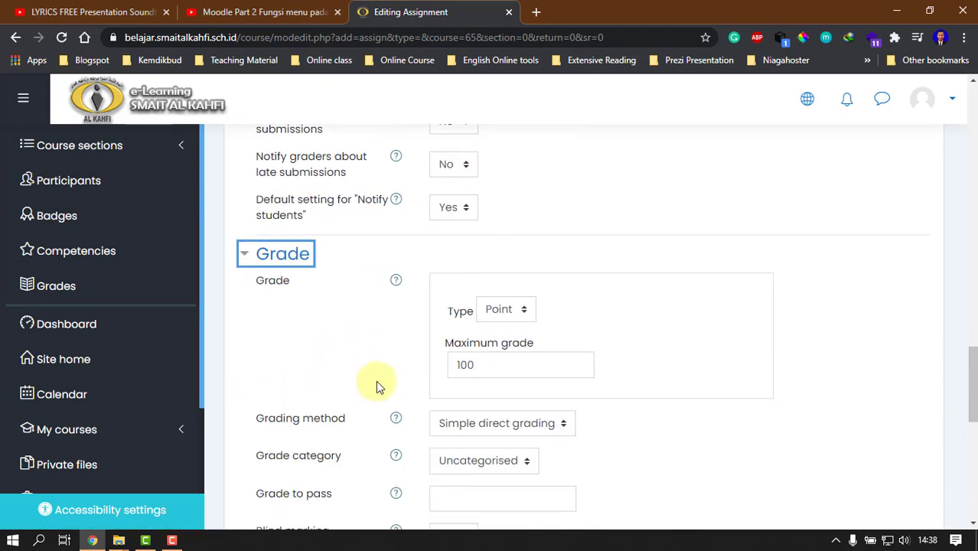
Step: Review the available choices for the grade type, grading method and grade category
left_click(507, 310)
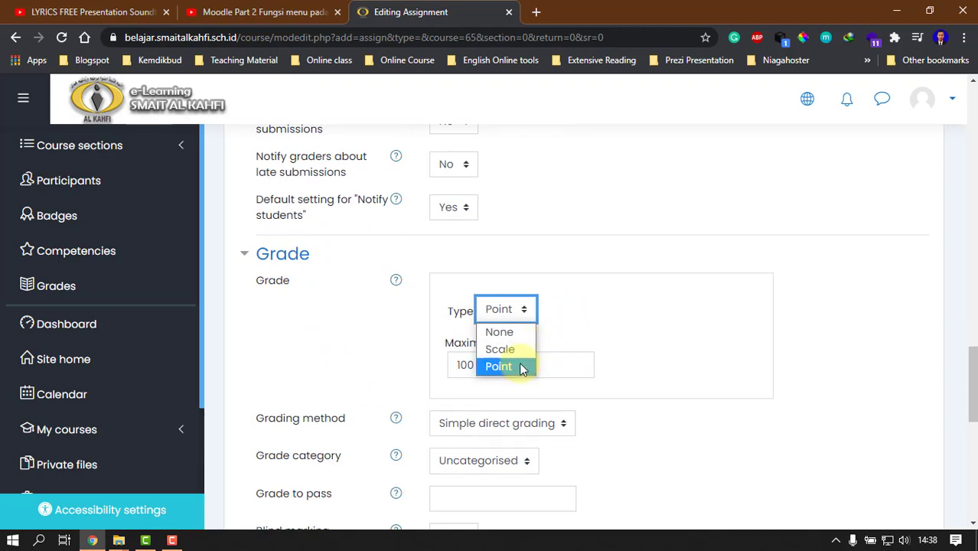
left_click(519, 368)
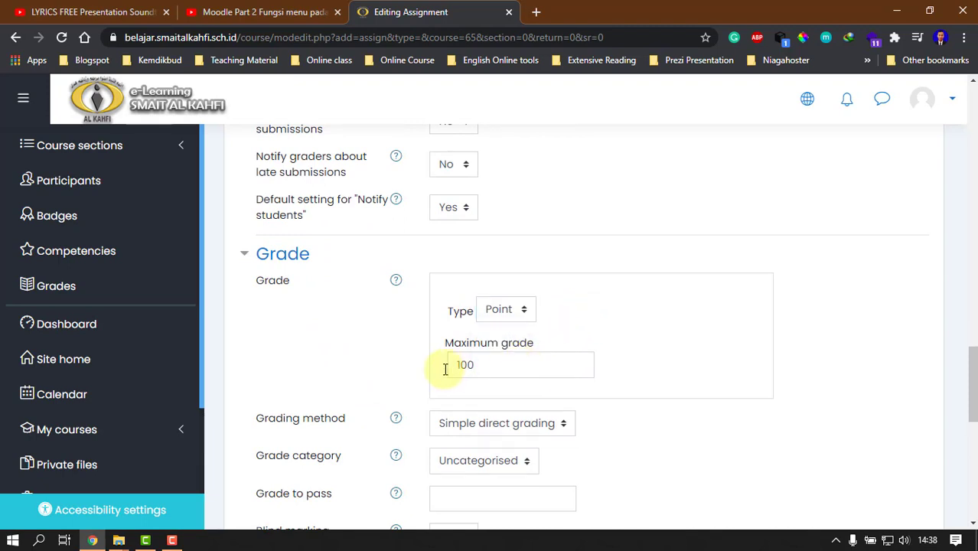
scroll(496, 362, "down", 2)
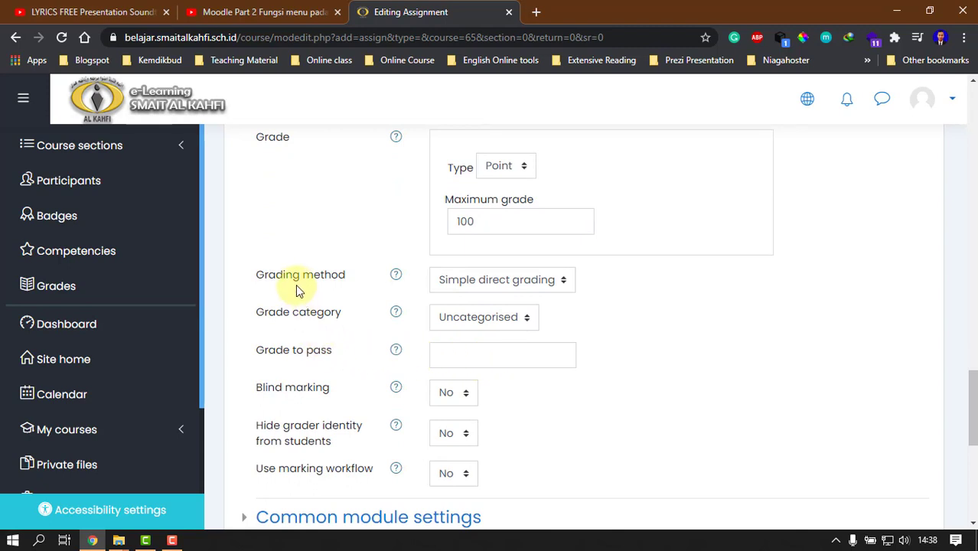
left_click(479, 287)
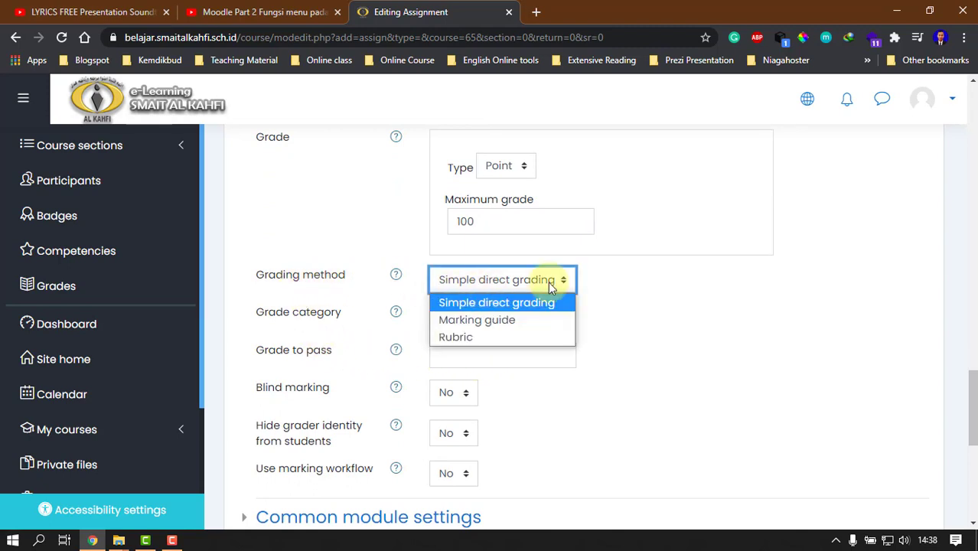
left_click(621, 284)
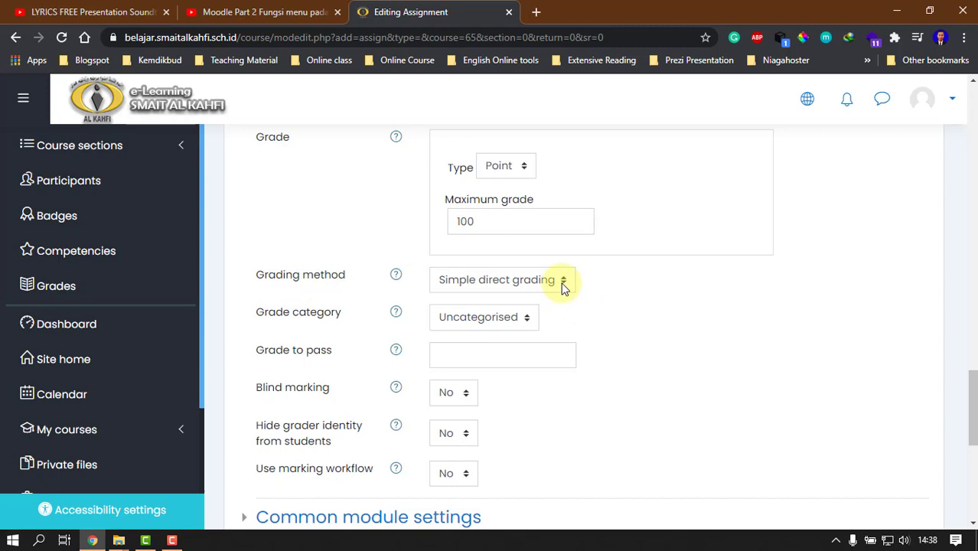
left_click(527, 323)
left_click(596, 319)
Step: Set the assignment's grade to pass to 75
scroll(521, 323, "down", 1)
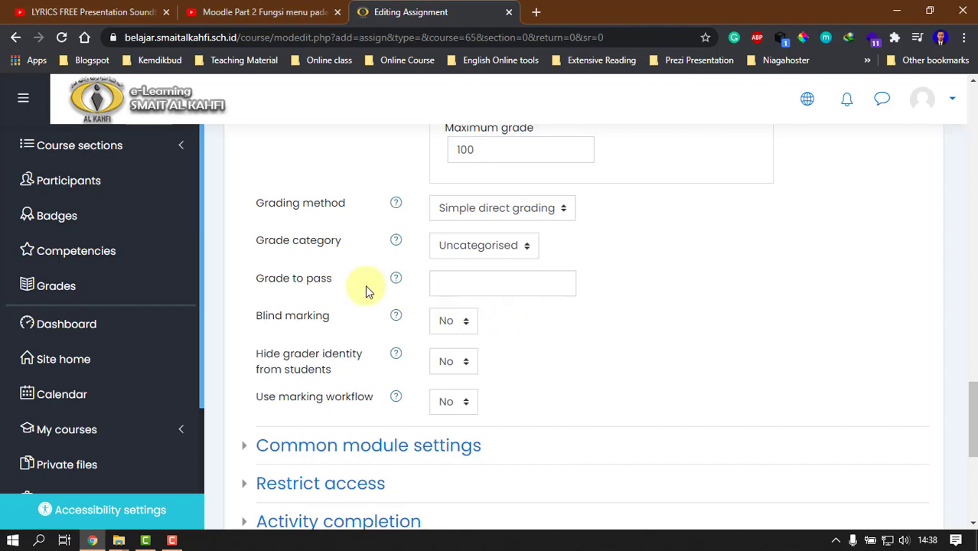
left_click(472, 284)
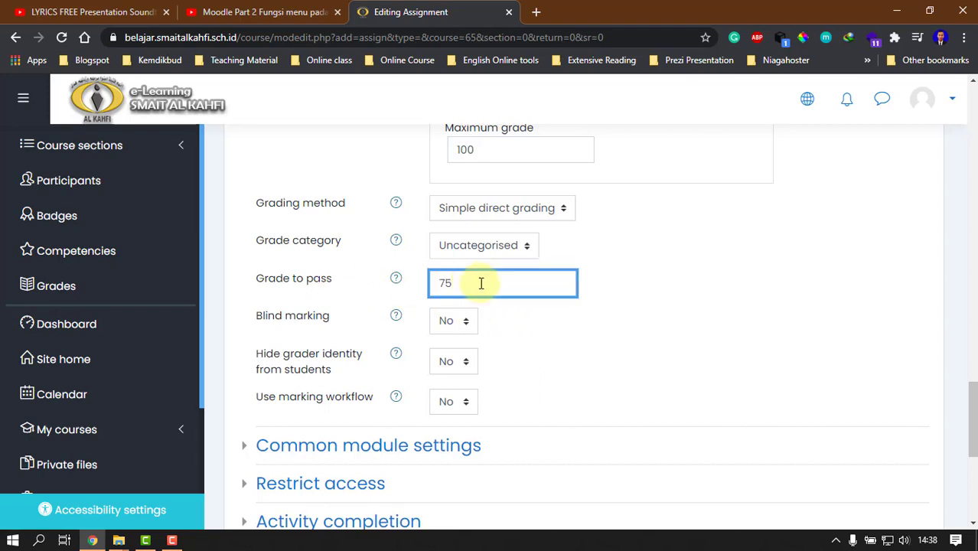
left_click(513, 321)
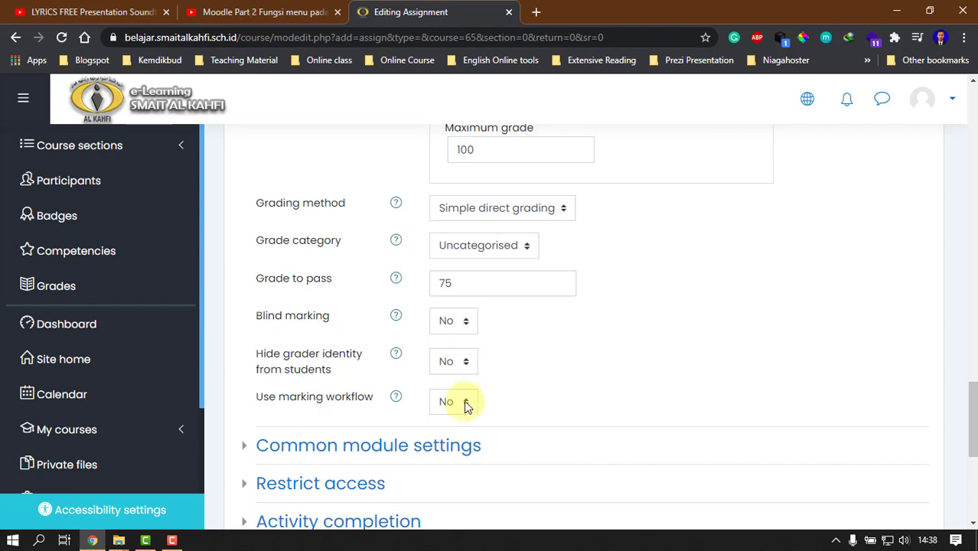
Step: Expand the Common module settings and Restrict access sections and review their options
scroll(468, 370, "down", 3)
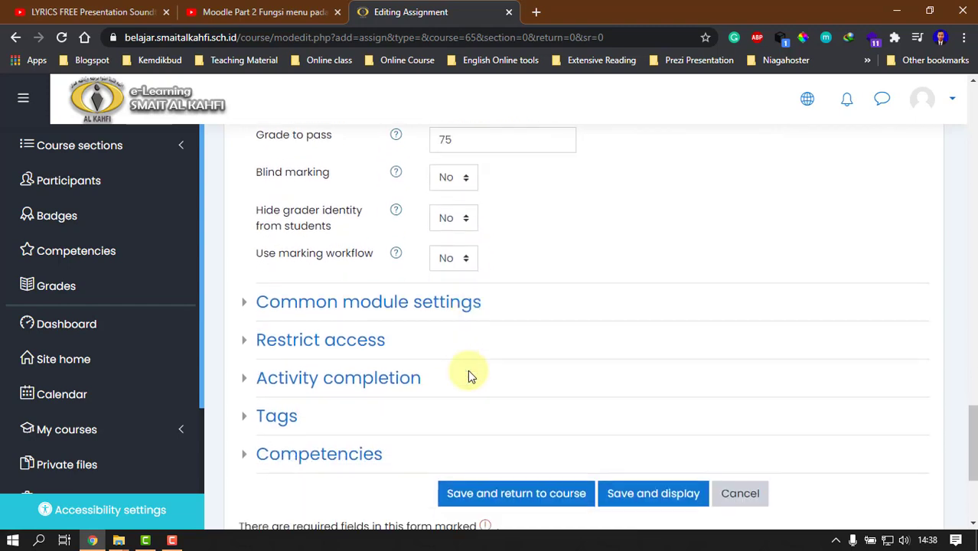
left_click(412, 238)
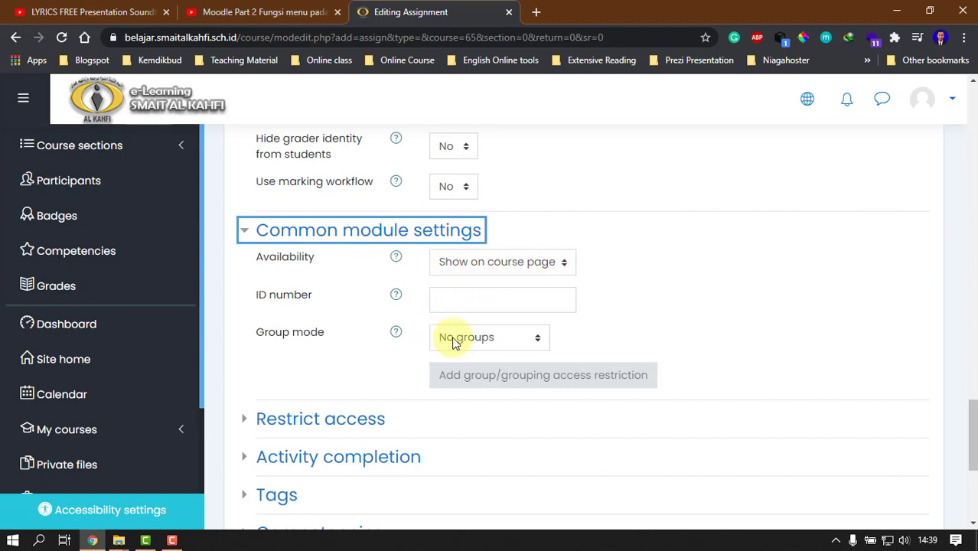
scroll(328, 339, "down", 2)
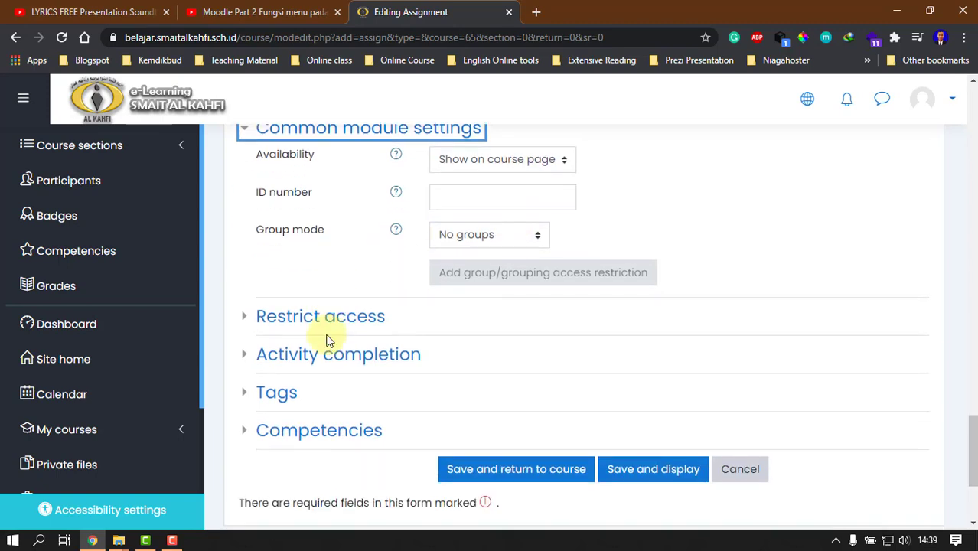
scroll(328, 339, "down", 2)
left_click(294, 207)
scroll(335, 330, "down", 1)
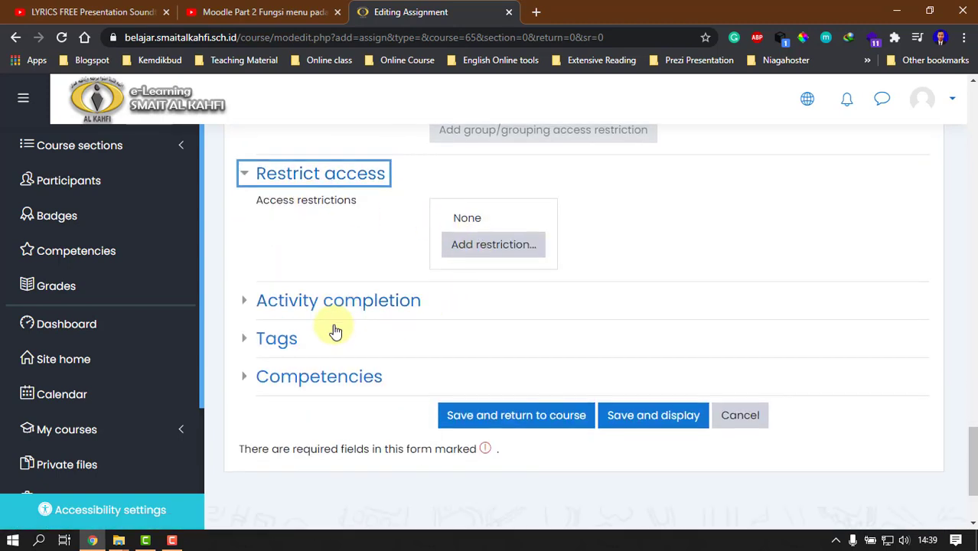
scroll(336, 331, "down", 1)
Step: Set completion tracking to "Show activity as complete when conditions are met" and require students to receive a grade to complete the activity
left_click(333, 262)
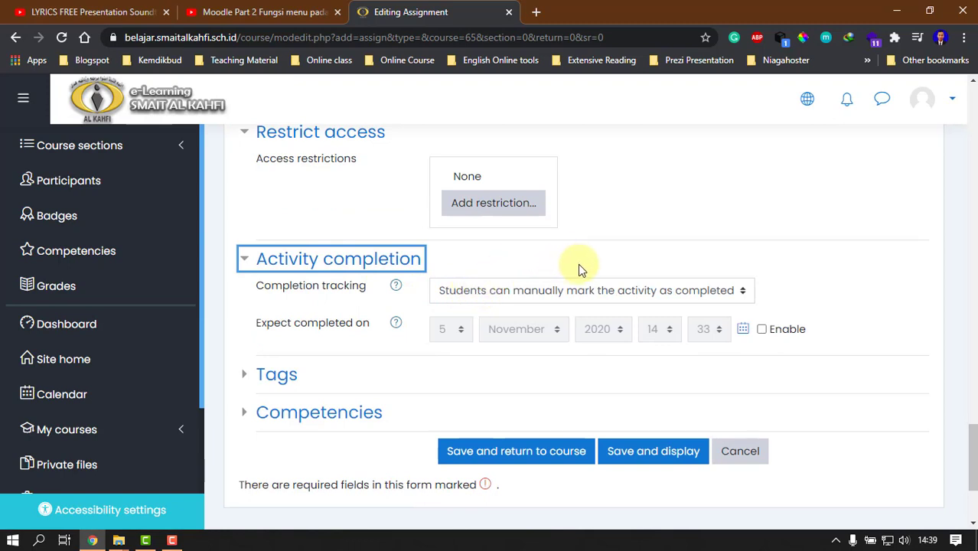
left_click(741, 296)
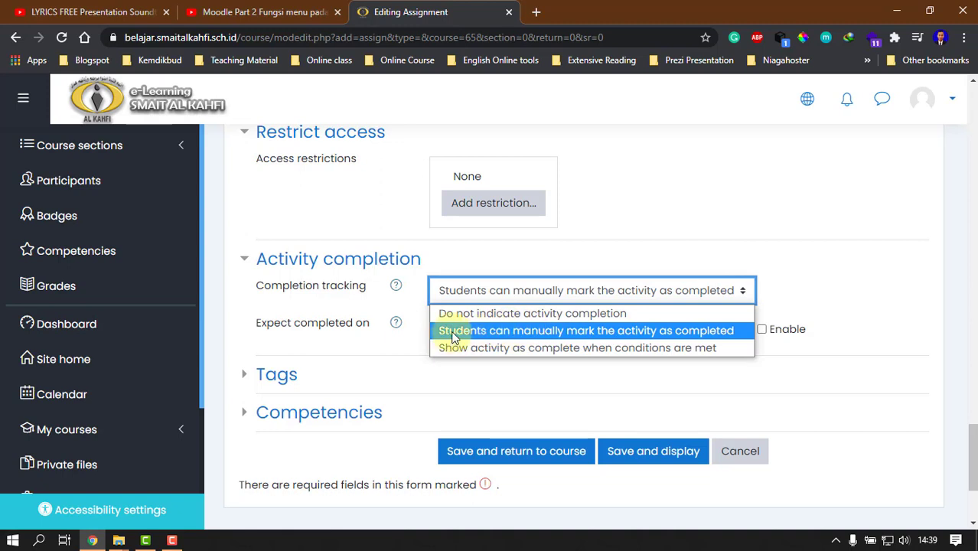
left_click(719, 347)
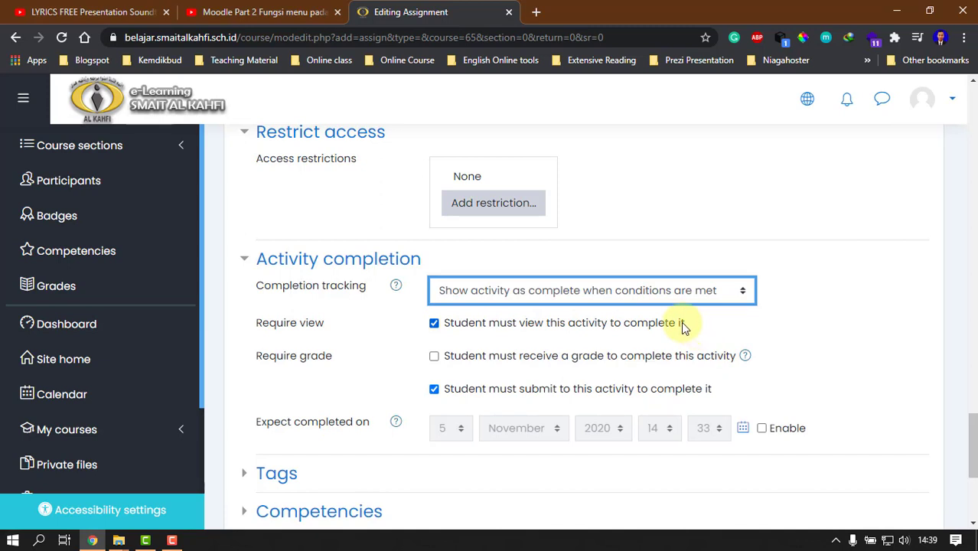
left_click(702, 290)
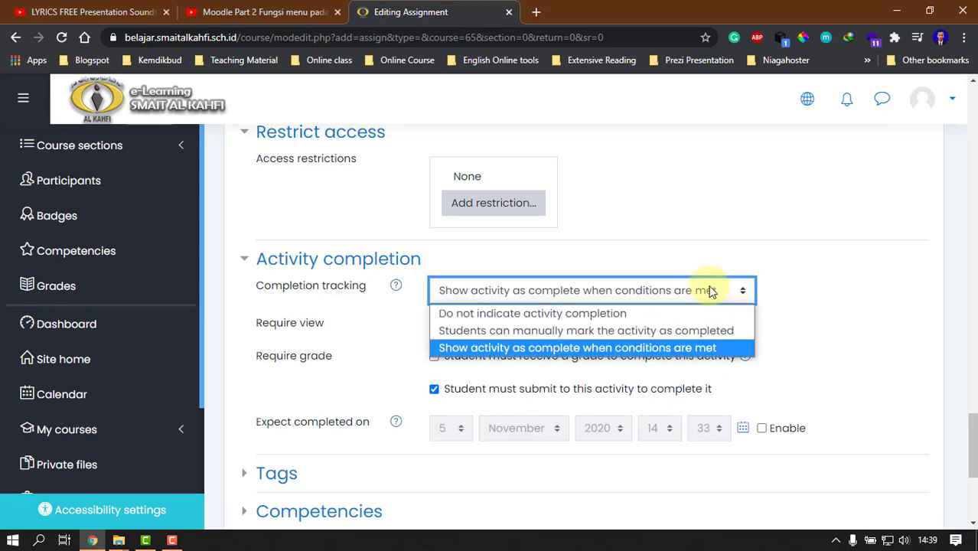
left_click(698, 347)
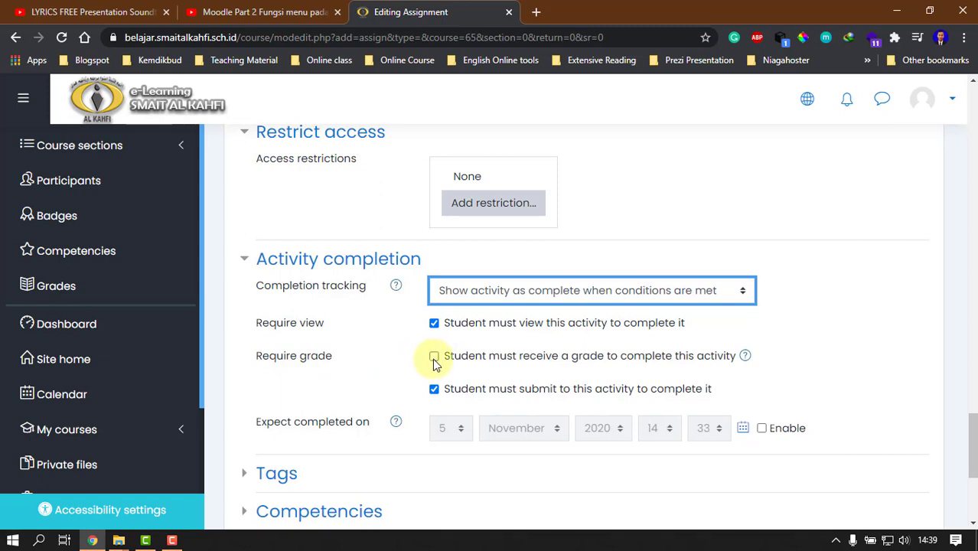
left_click(434, 358)
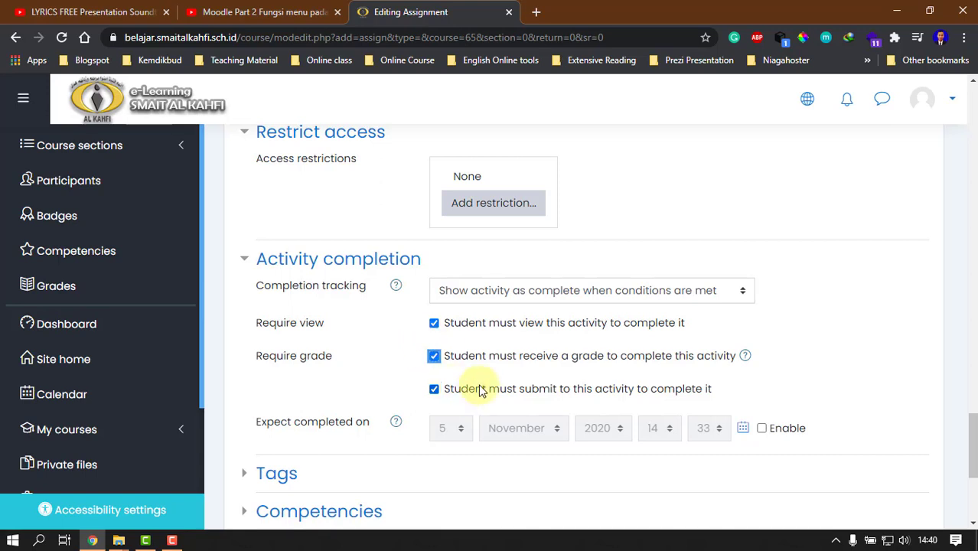
Step: Expand and review the Tags and Competencies sections, and save the assignment, returning to the course
scroll(513, 375, "down", 1)
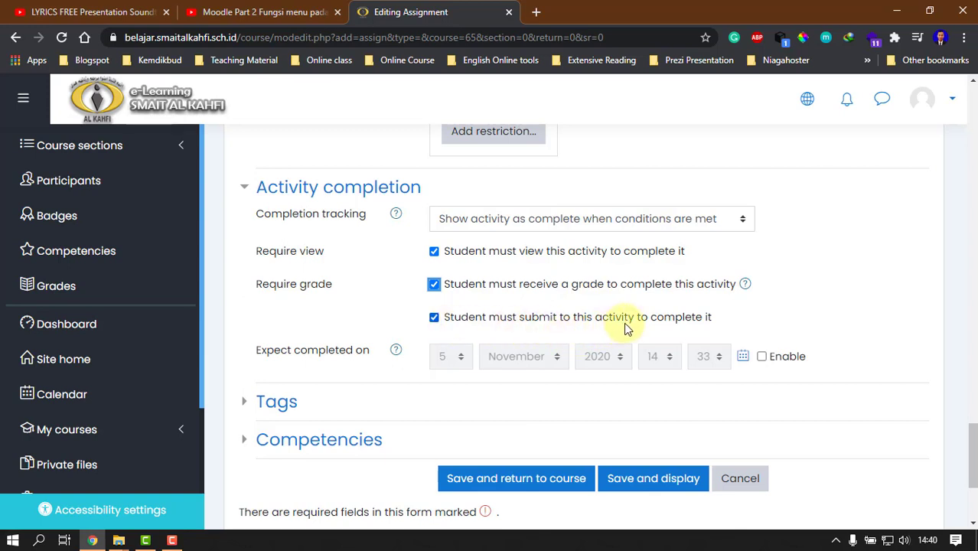
scroll(621, 328, "down", 2)
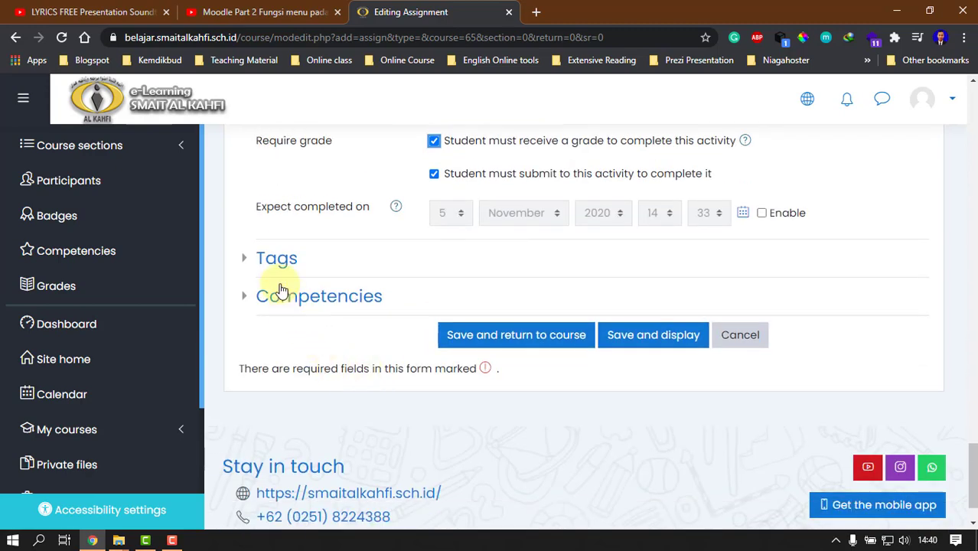
left_click(275, 260)
left_click(306, 367)
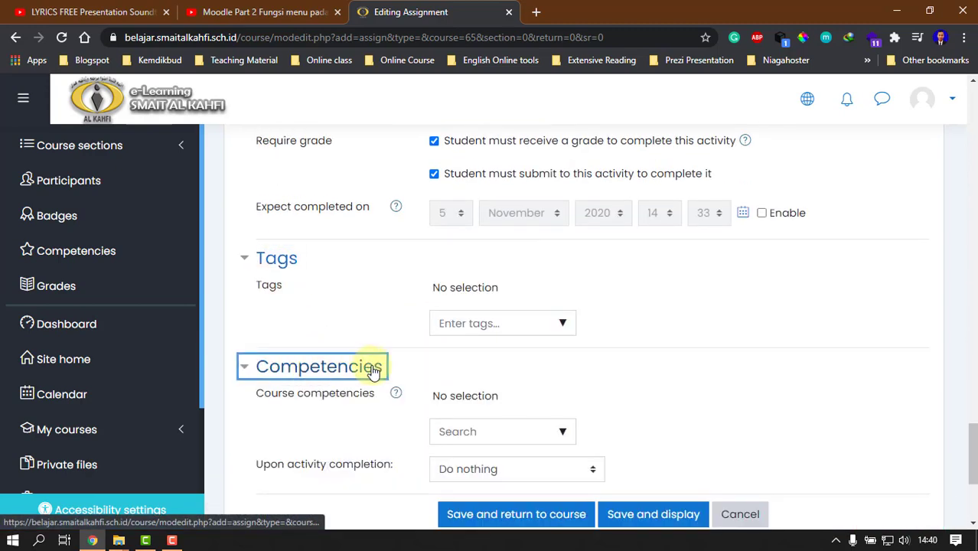
scroll(466, 323, "down", 2)
left_click(566, 291)
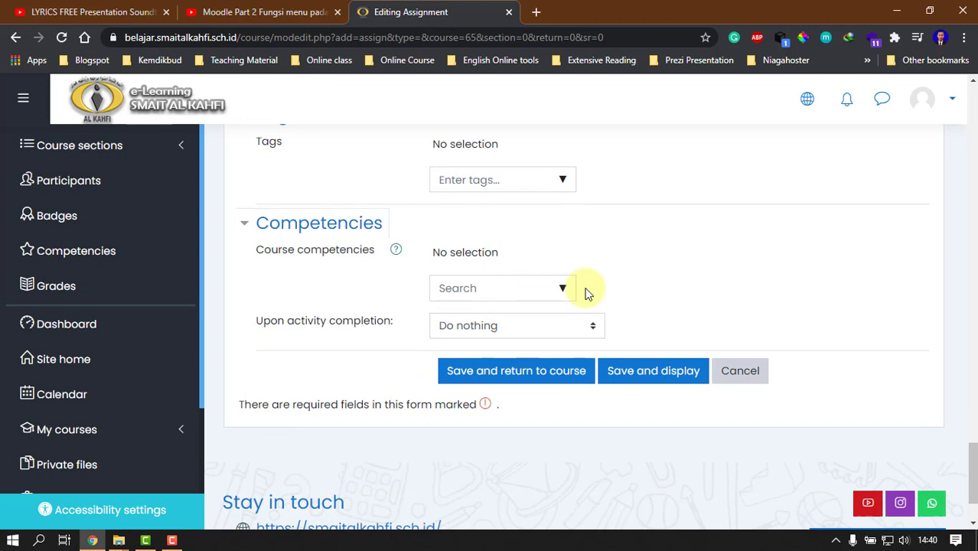
left_click(651, 278)
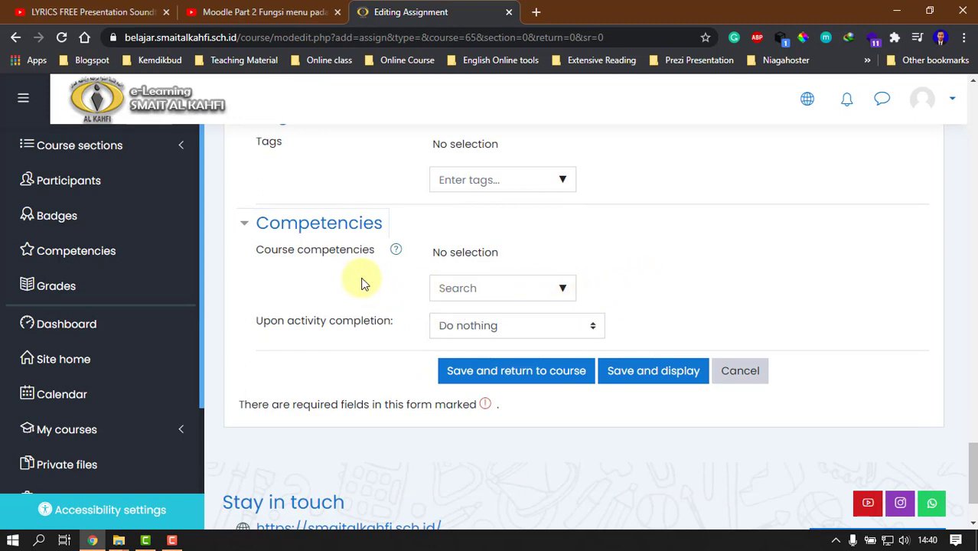
left_click(564, 378)
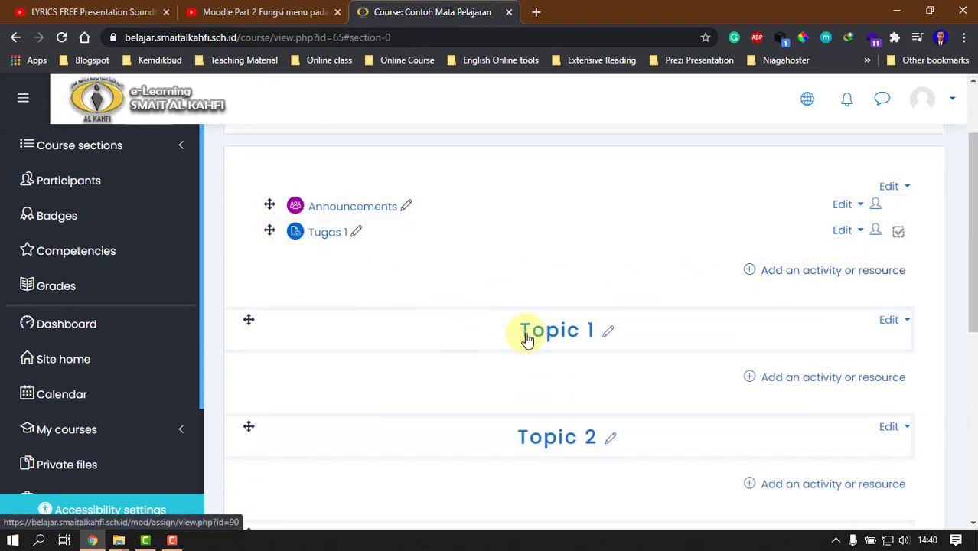
Step: Move the Tugas 1 assignment from the general section into Topic 1
left_click(269, 231)
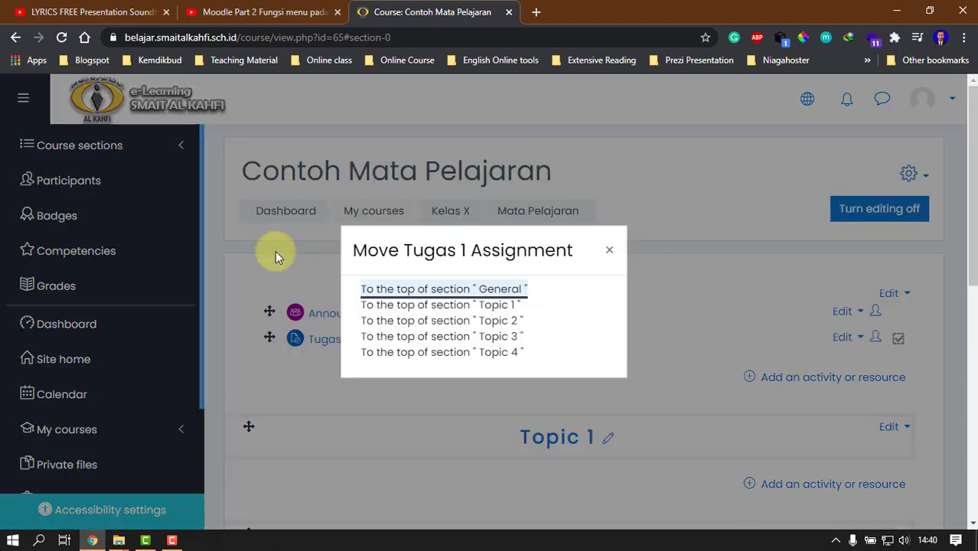
left_click(610, 250)
scroll(274, 331, "down", 2)
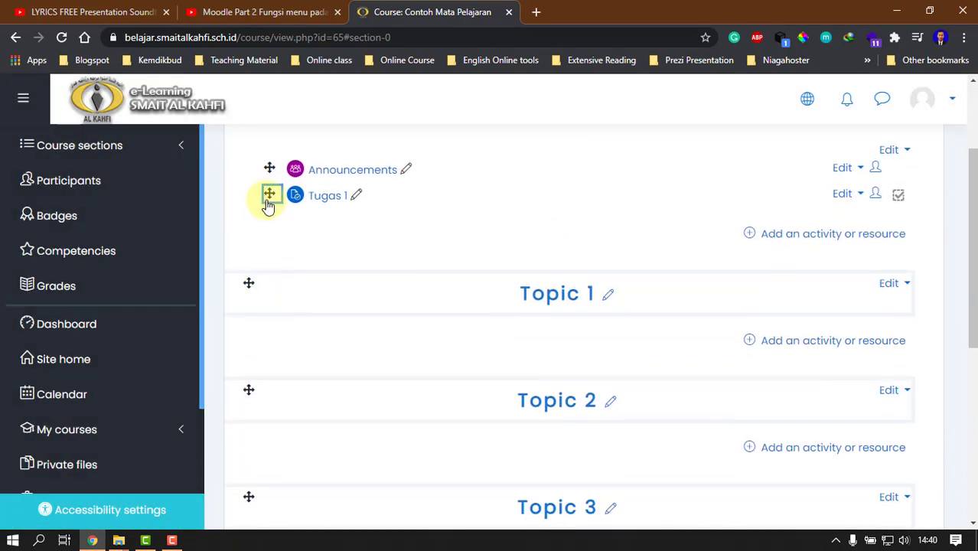
left_click_drag(267, 193, 298, 325)
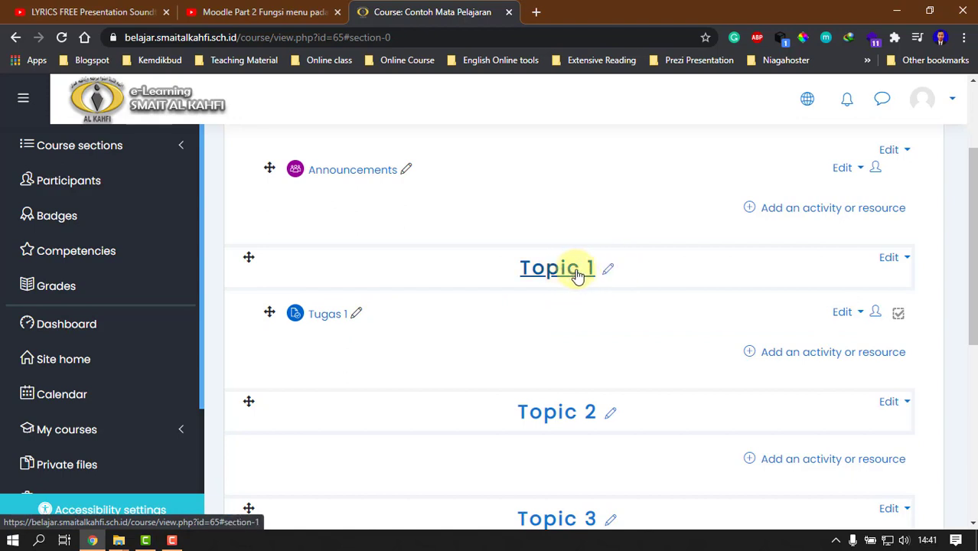
Step: Rename the Topic 1 section as "Pertemuan 1 Tanggal 5 November 2020"
left_click(610, 272)
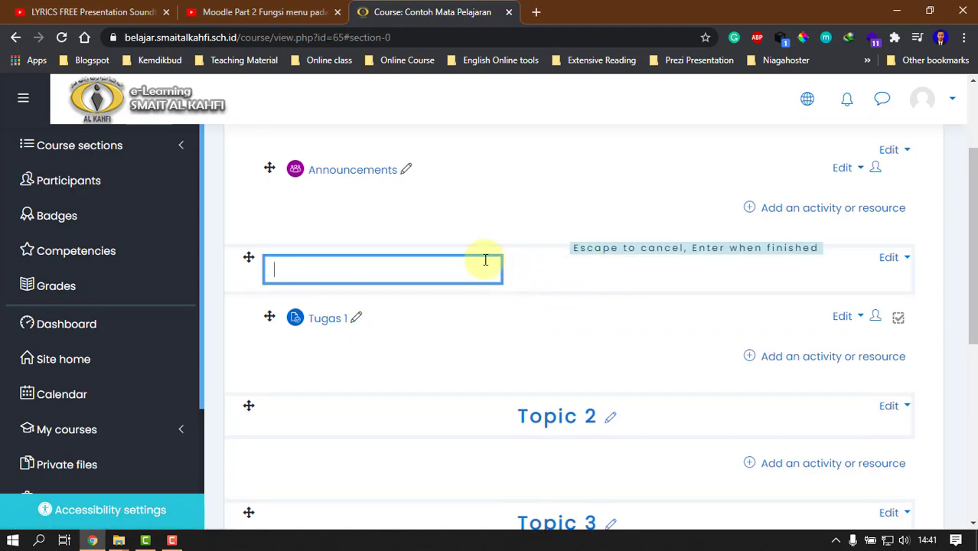
type("Pertemuan 1")
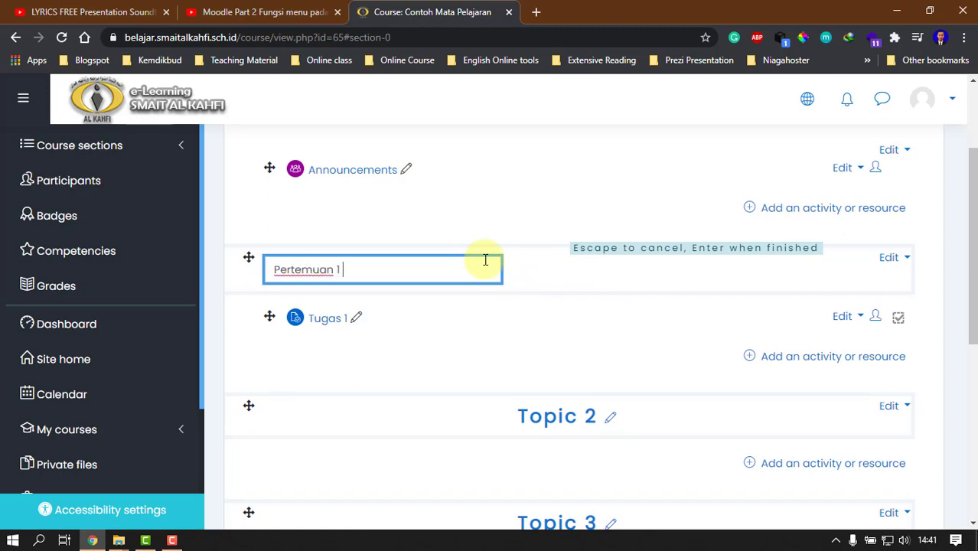
type(" Tanggal 5 November 2020")
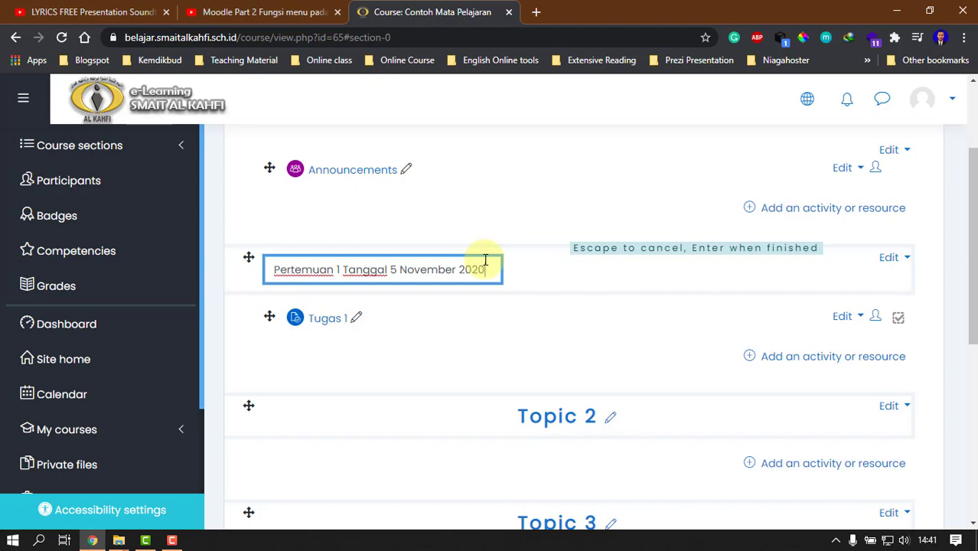
key("Return")
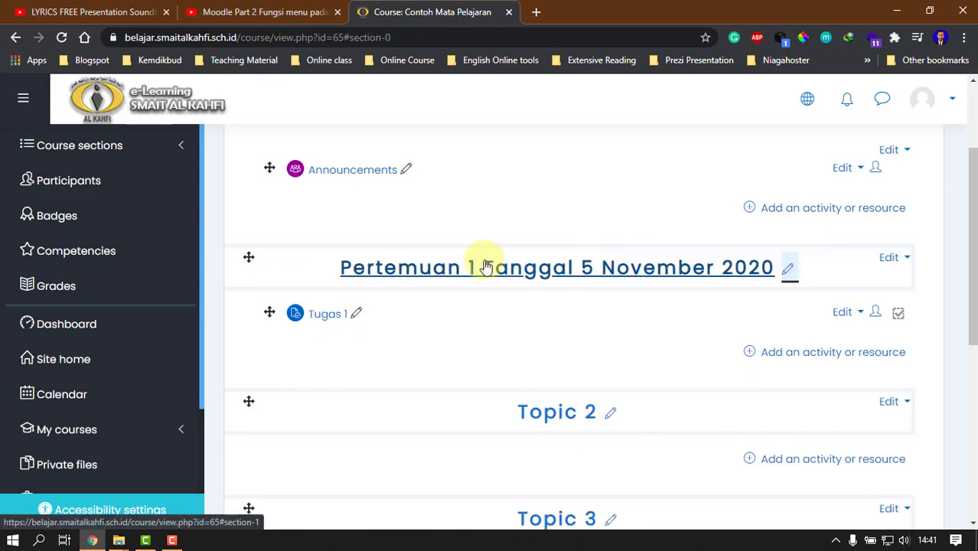